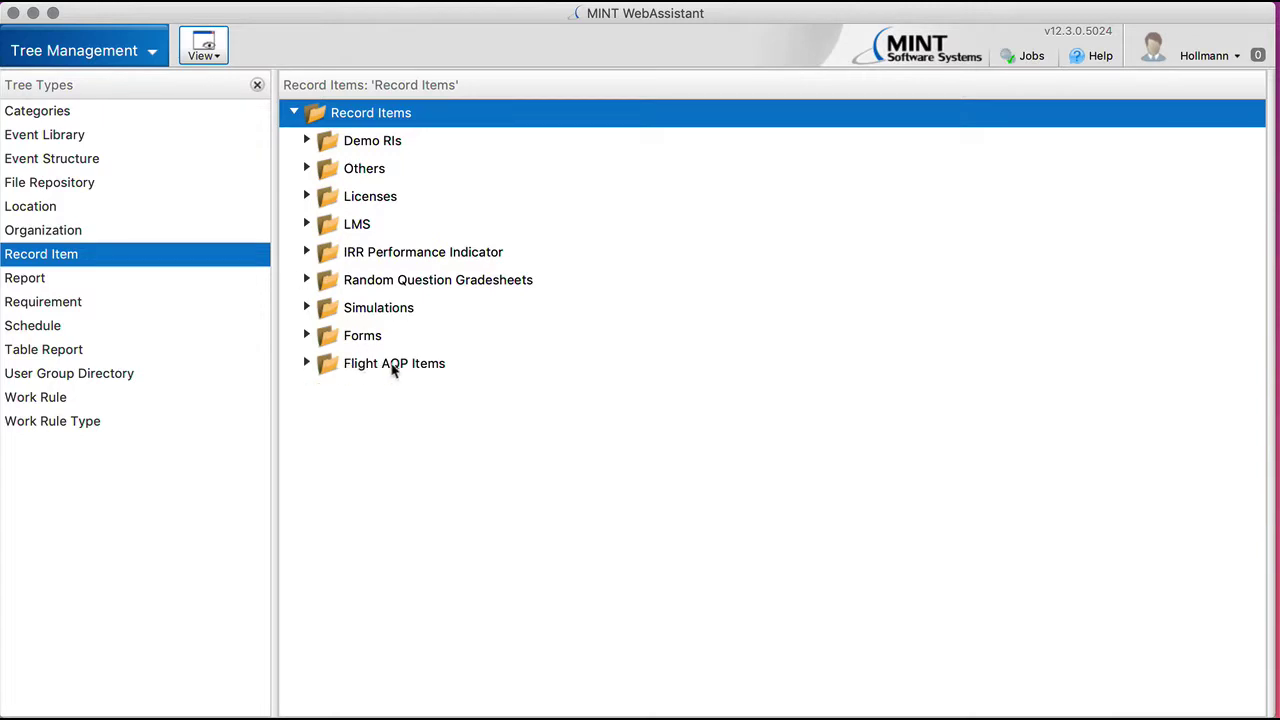
Expand the Flight AQP Items folder down to the objectives under 7.2 Low Visibility Approach and Landing.
left_click(307, 363)
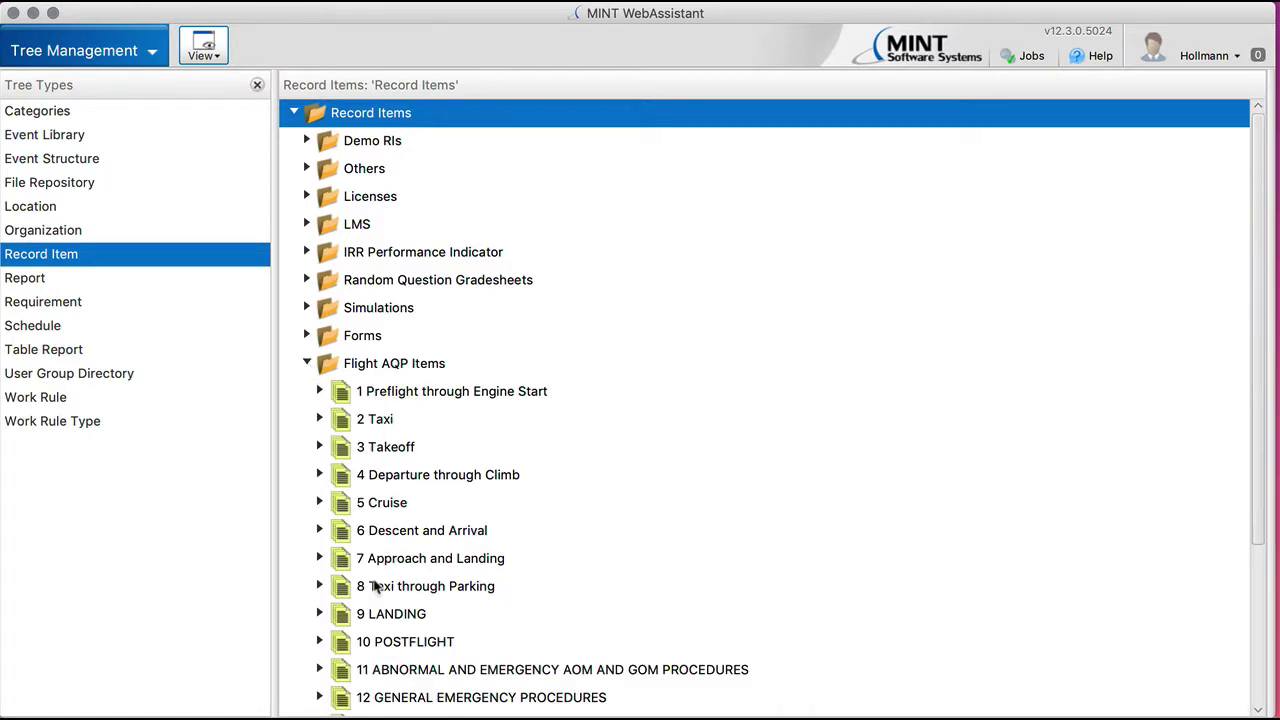
scroll(591, 536, "down", 1)
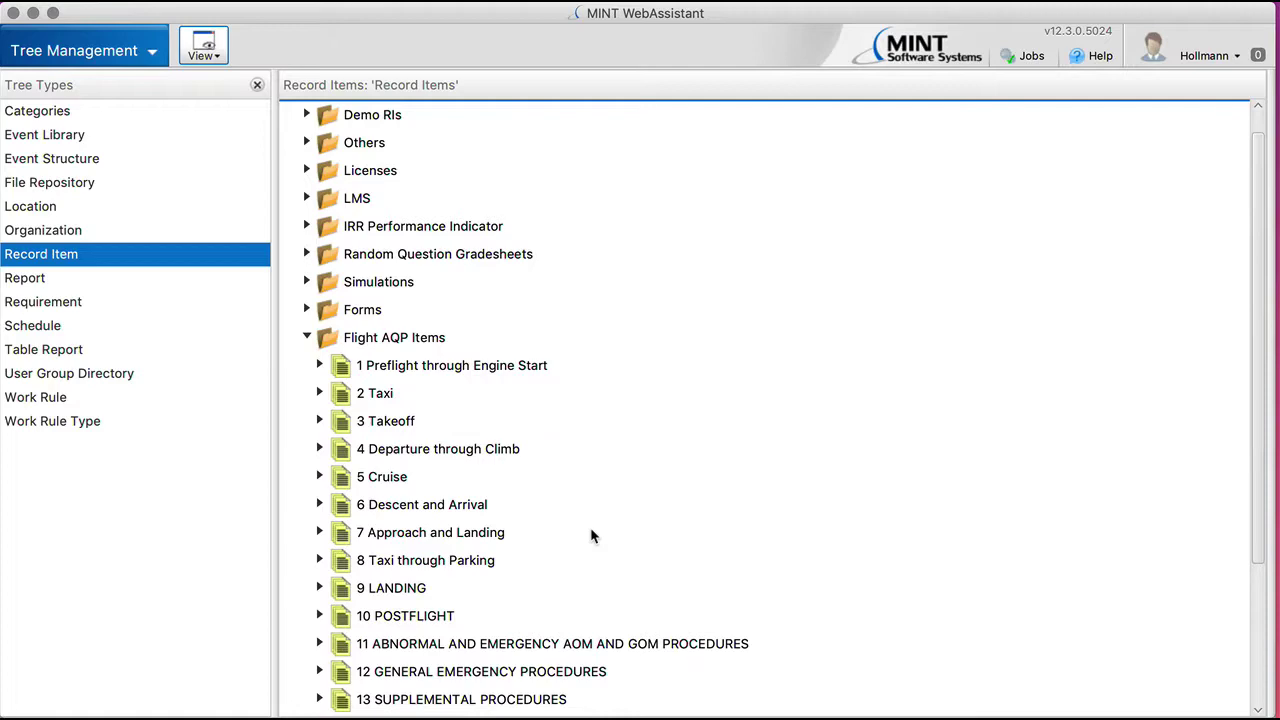
left_click(319, 532)
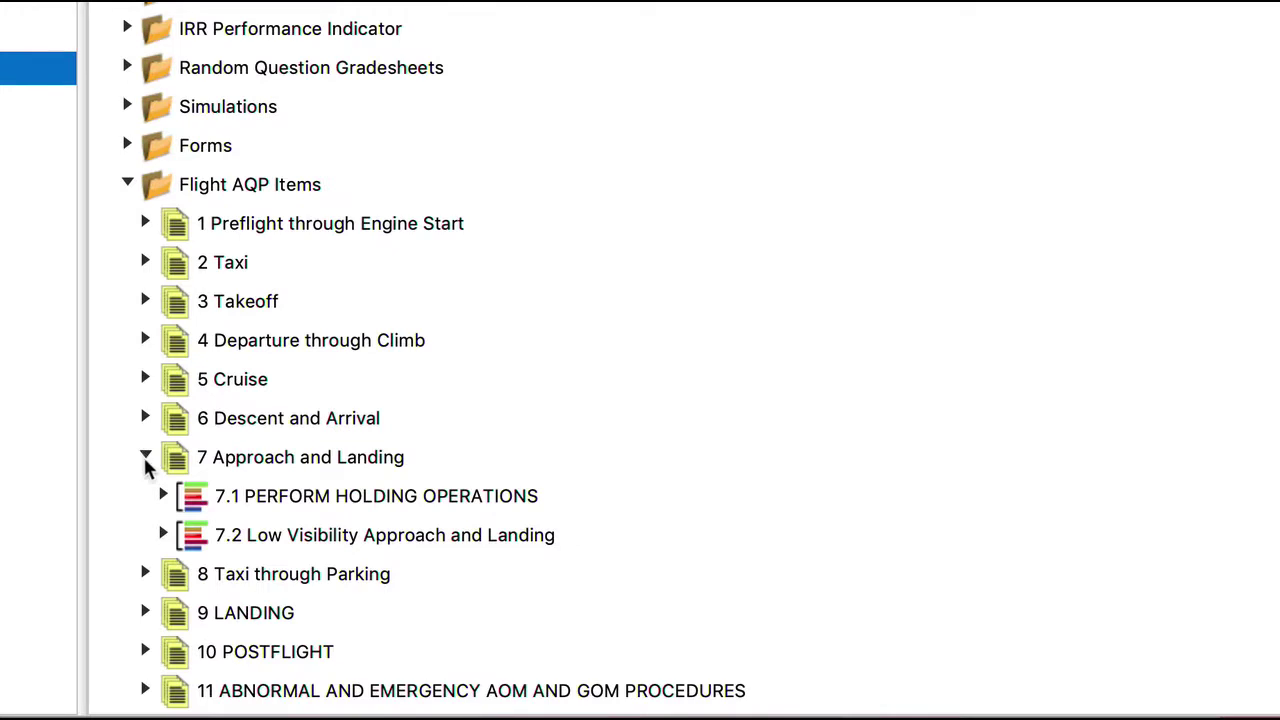
left_click(168, 532)
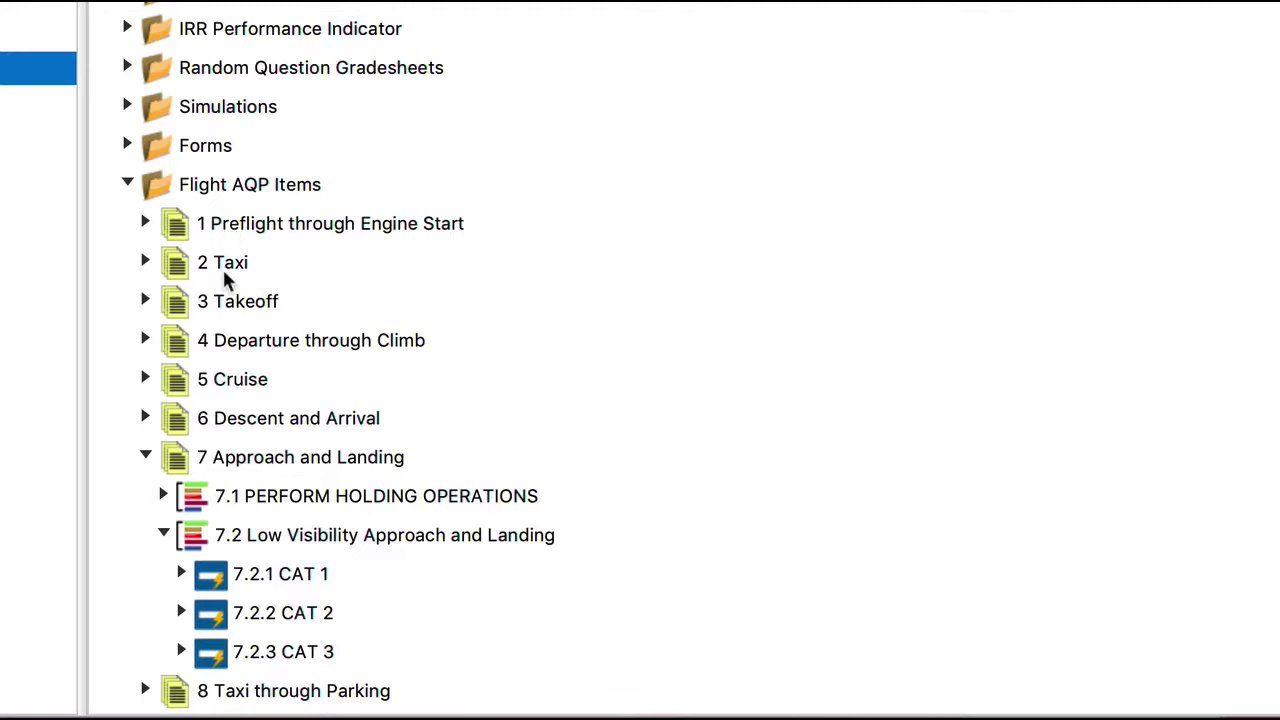
Check which new record item types can be created under the phase 7 Approach and Landing, without creating one.
left_click(239, 463)
right_click(240, 463)
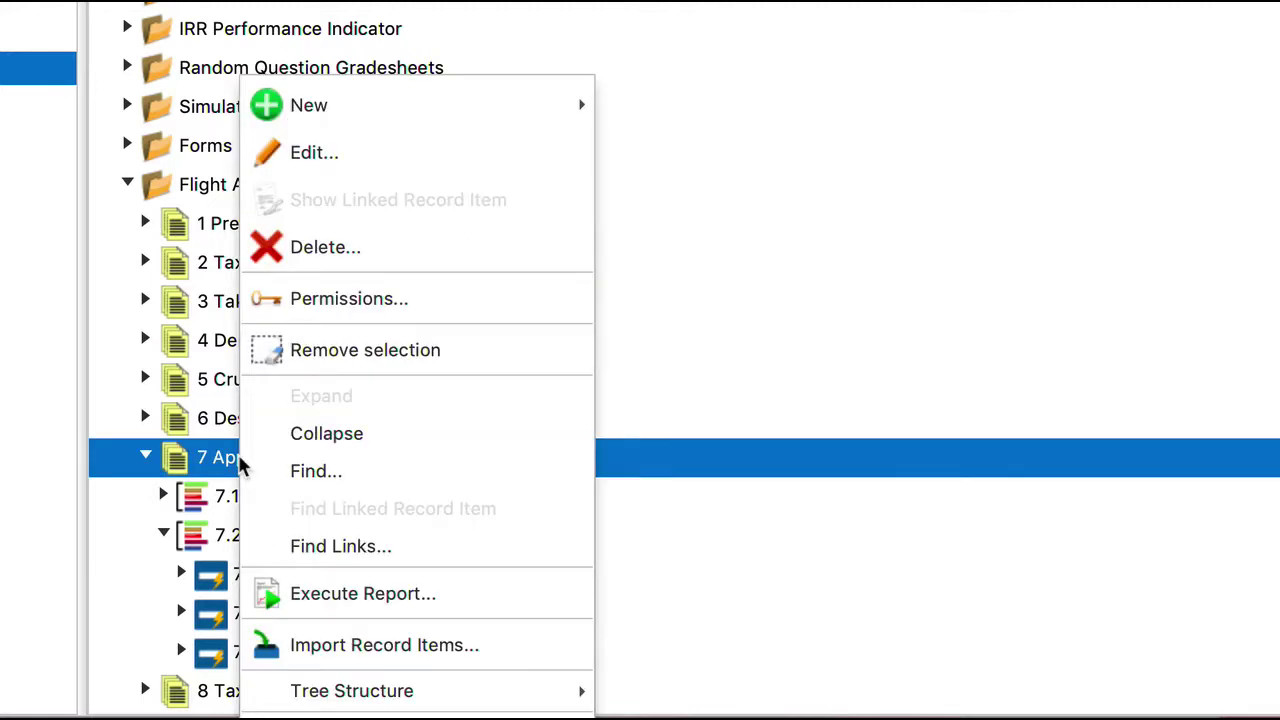
mouse_move(407, 117)
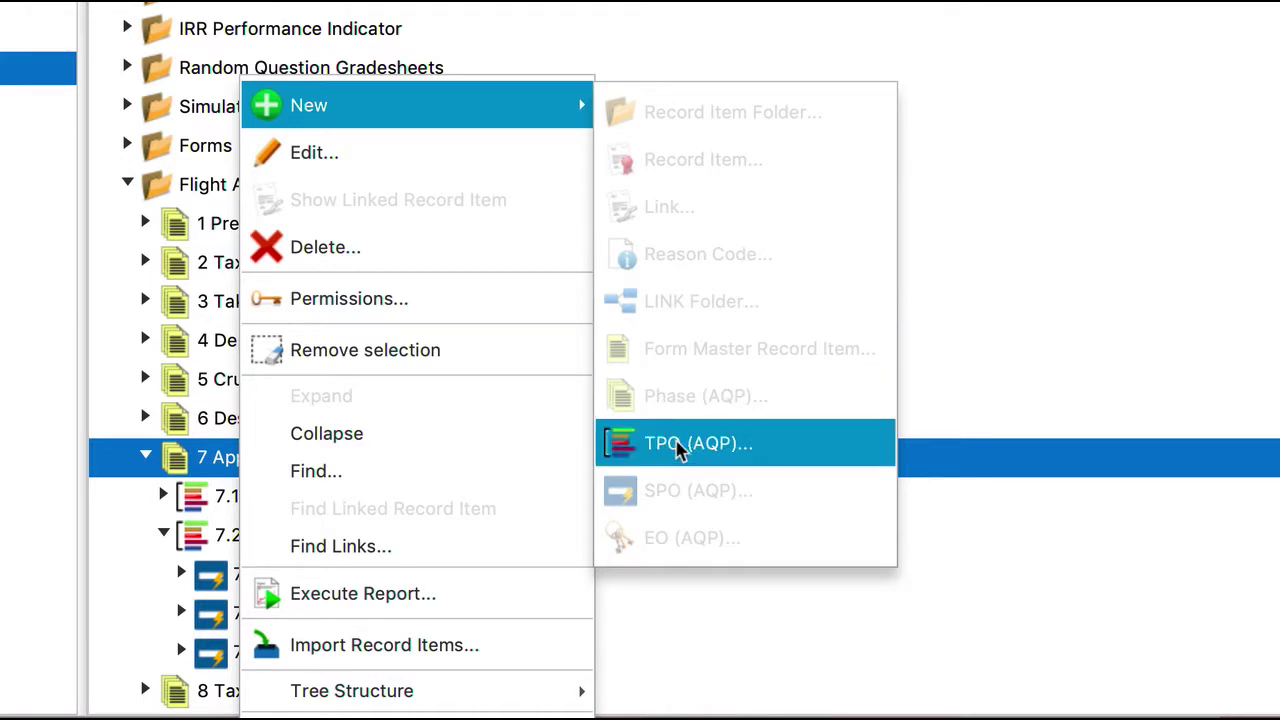
left_click(1182, 326)
left_click(1182, 318)
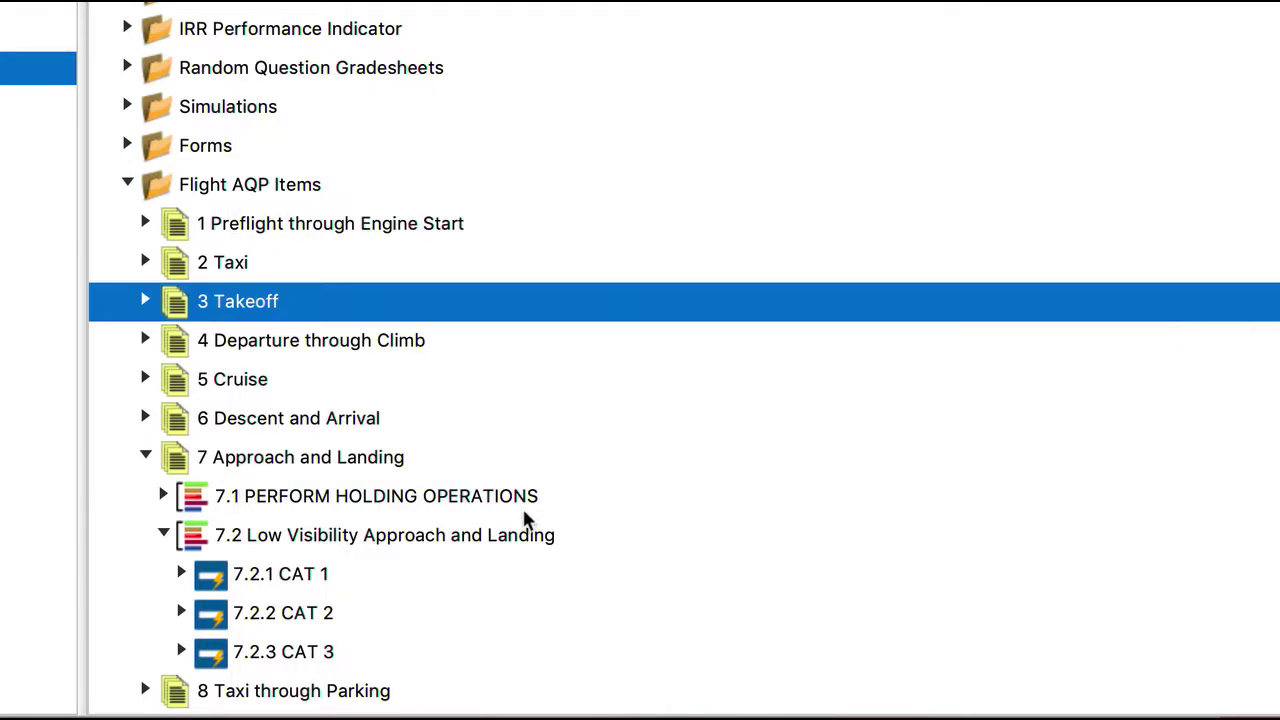
Check which new item types are available under 7.1 Perform Holding Operations, and expand 7.2.3 CAT 3.
left_click(356, 496)
right_click(356, 500)
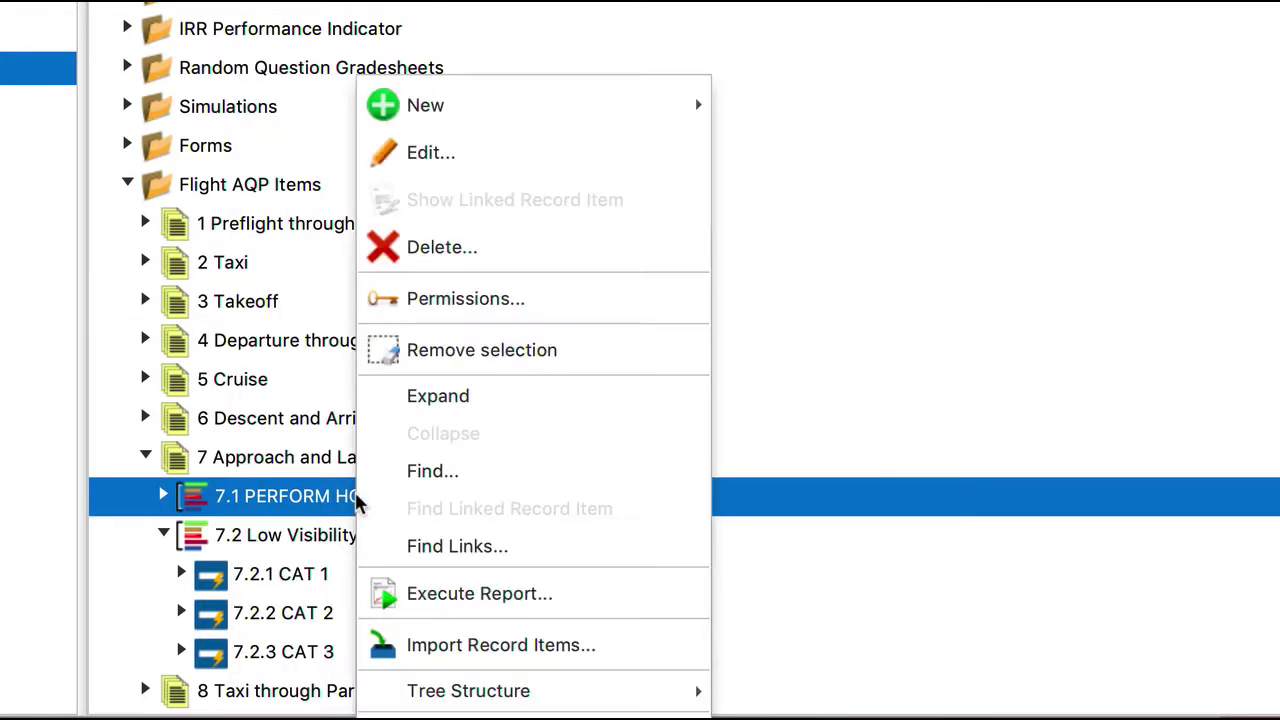
mouse_move(440, 112)
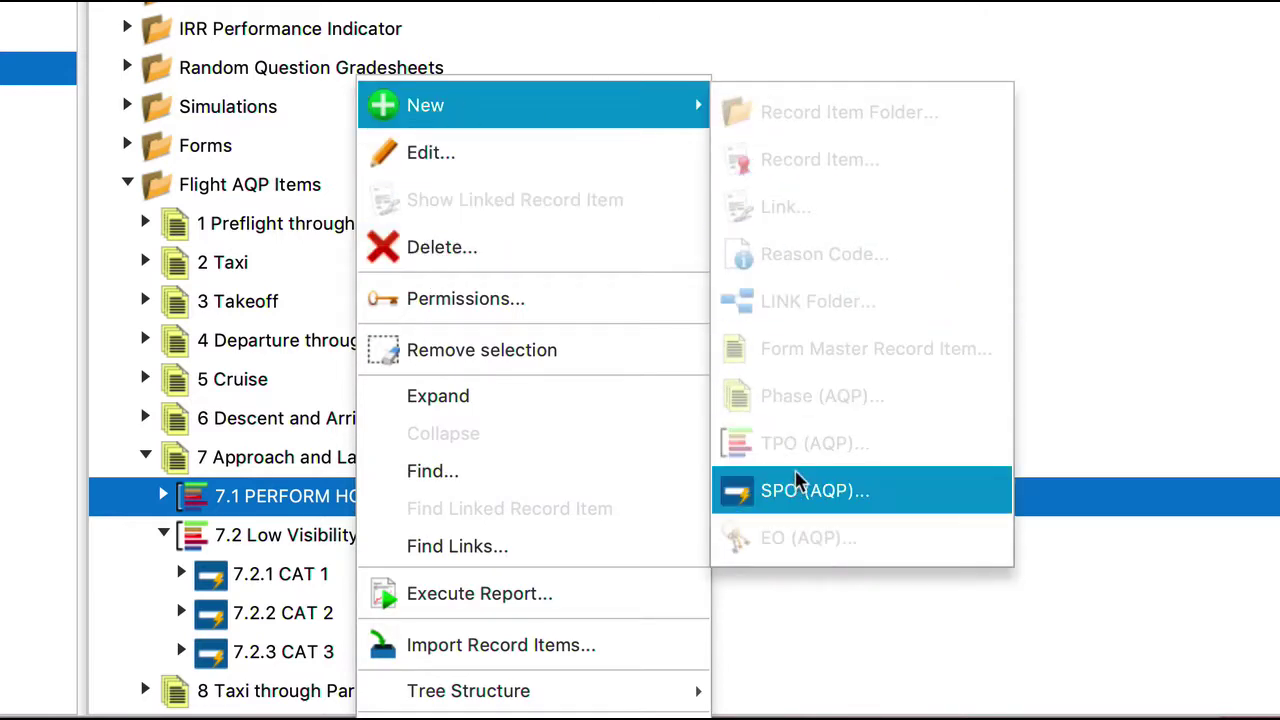
left_click(1140, 375)
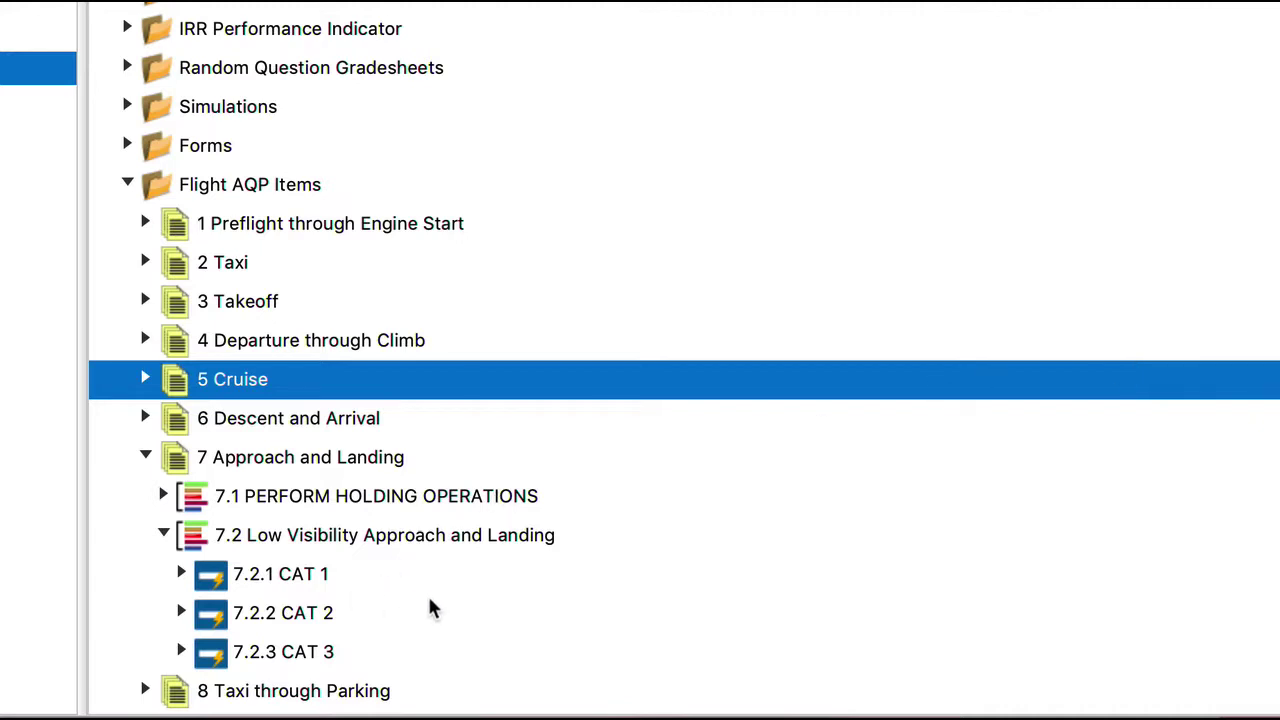
double_click(293, 655)
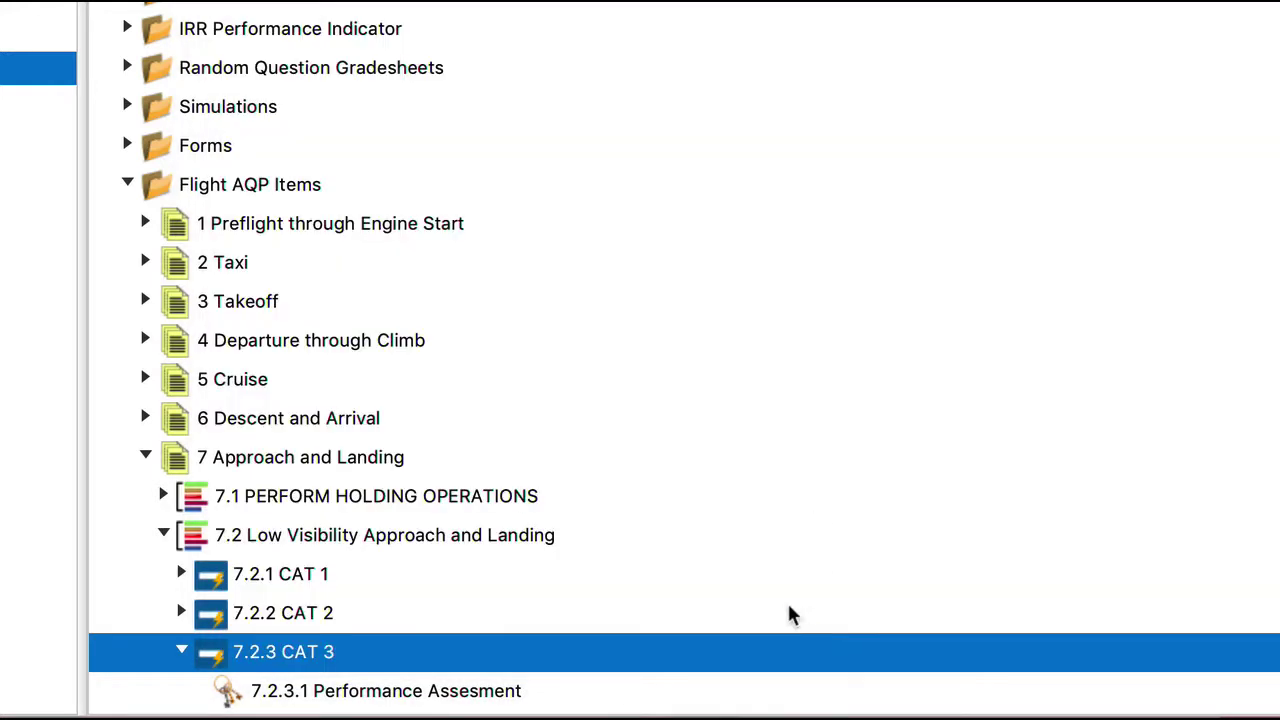
left_click(826, 630)
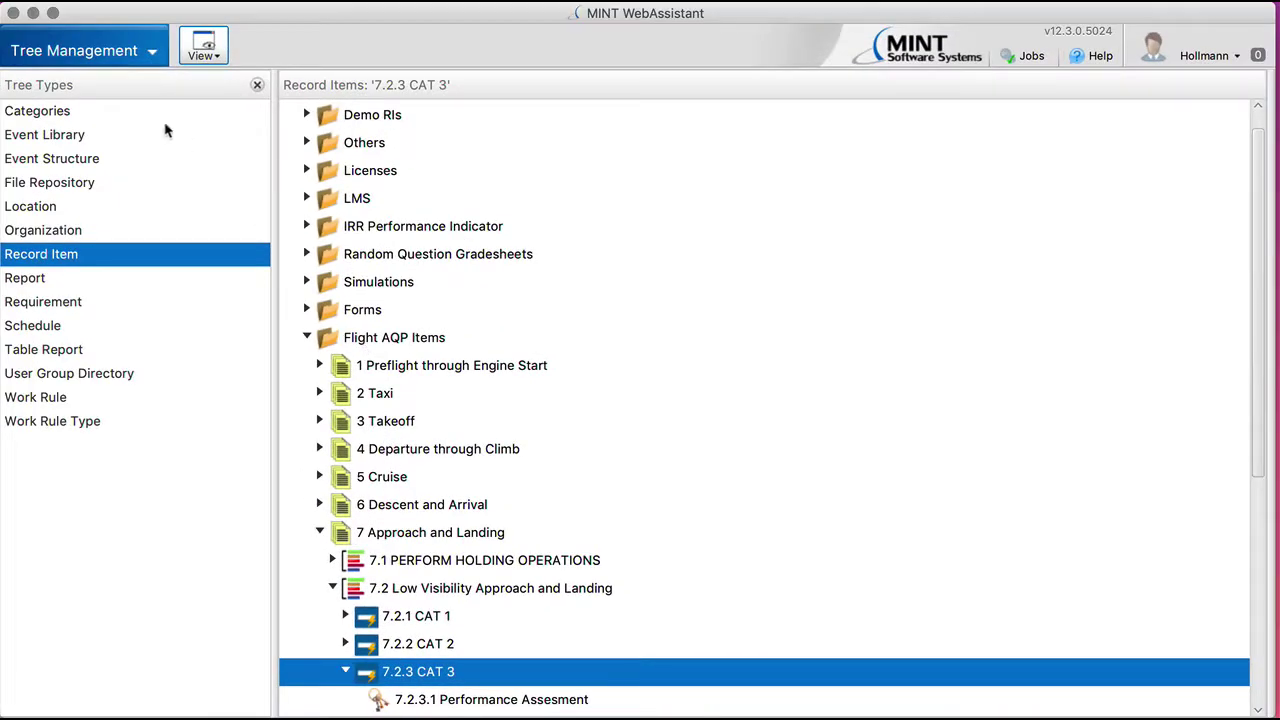
Open the A320 Recurrent Curriculum product from Products and show the record items of its Day 3 LOE event.
left_click(140, 60)
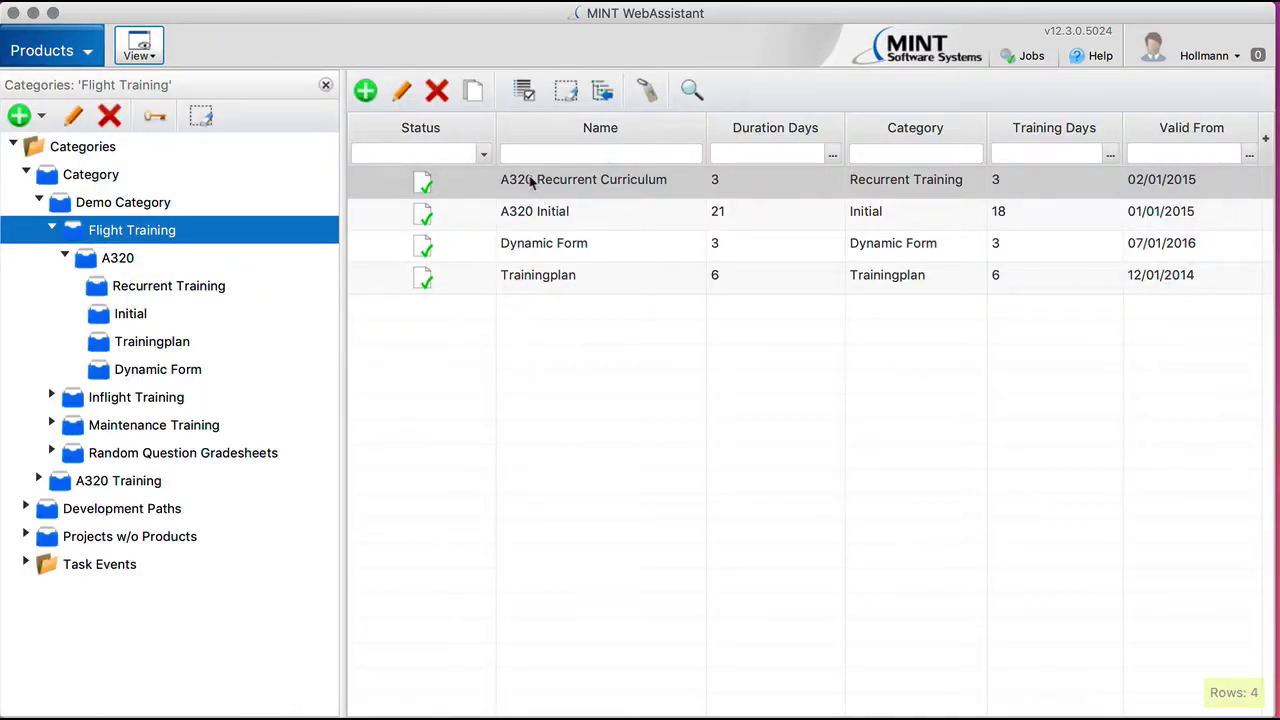
double_click(529, 177)
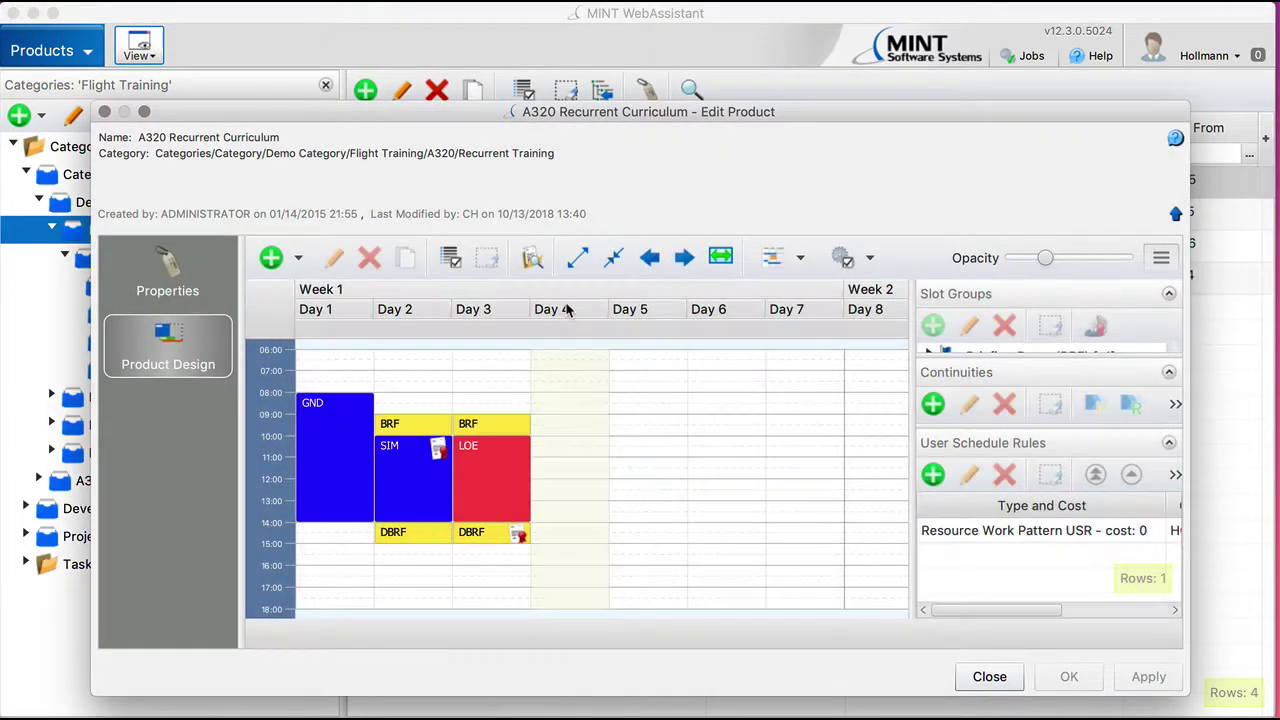
left_click(480, 460)
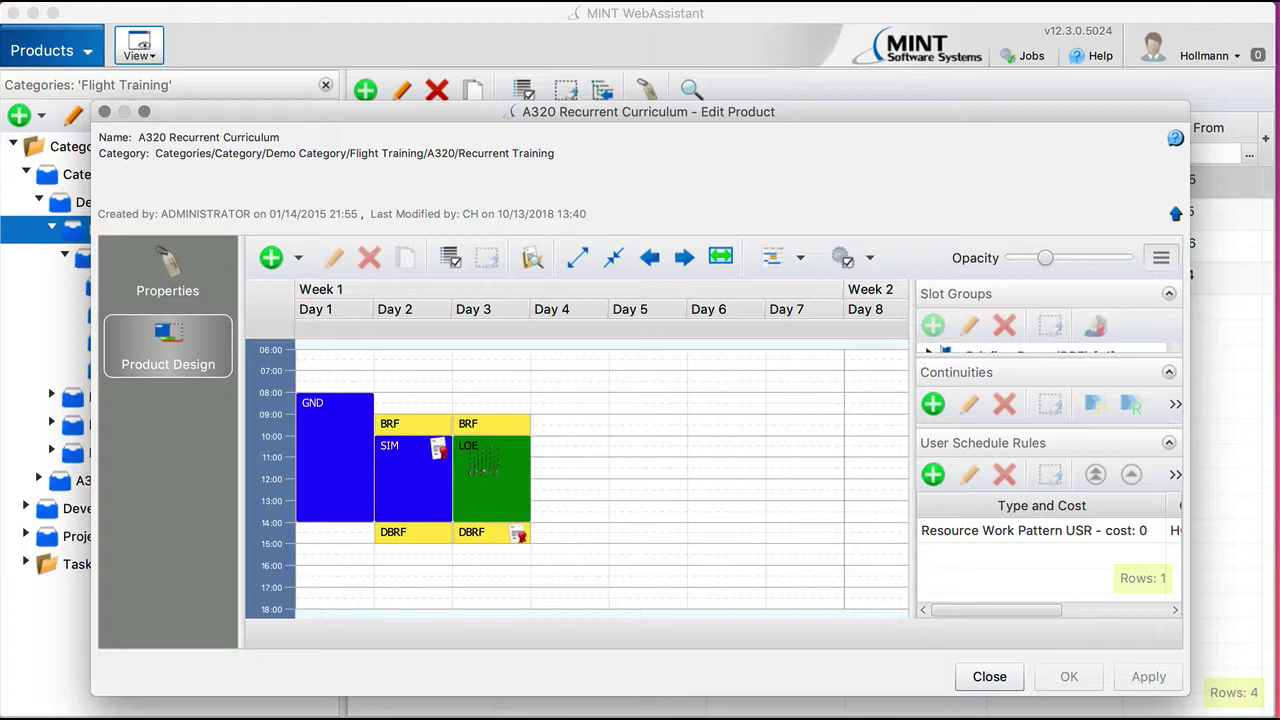
double_click(481, 460)
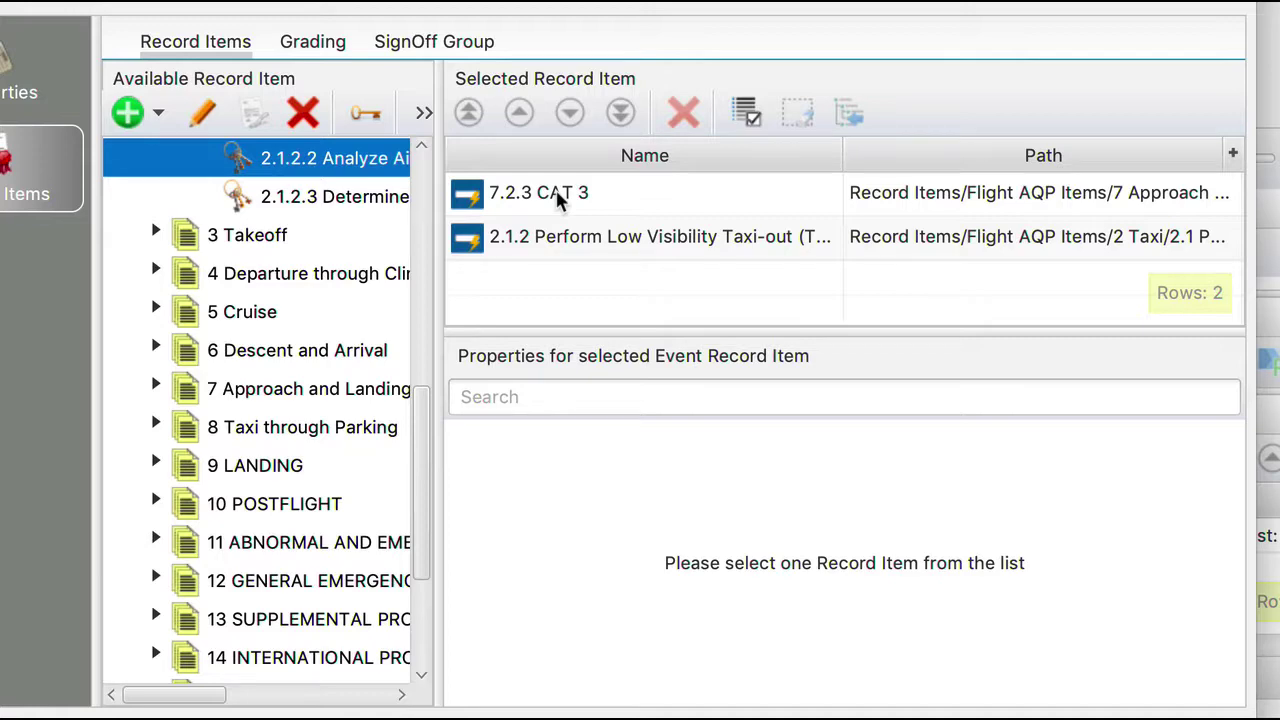
Review the properties of the selected record items 7.2.3 CAT 3 and 2.1.2 Perform Low Visibility Taxi-out.
left_click(550, 195)
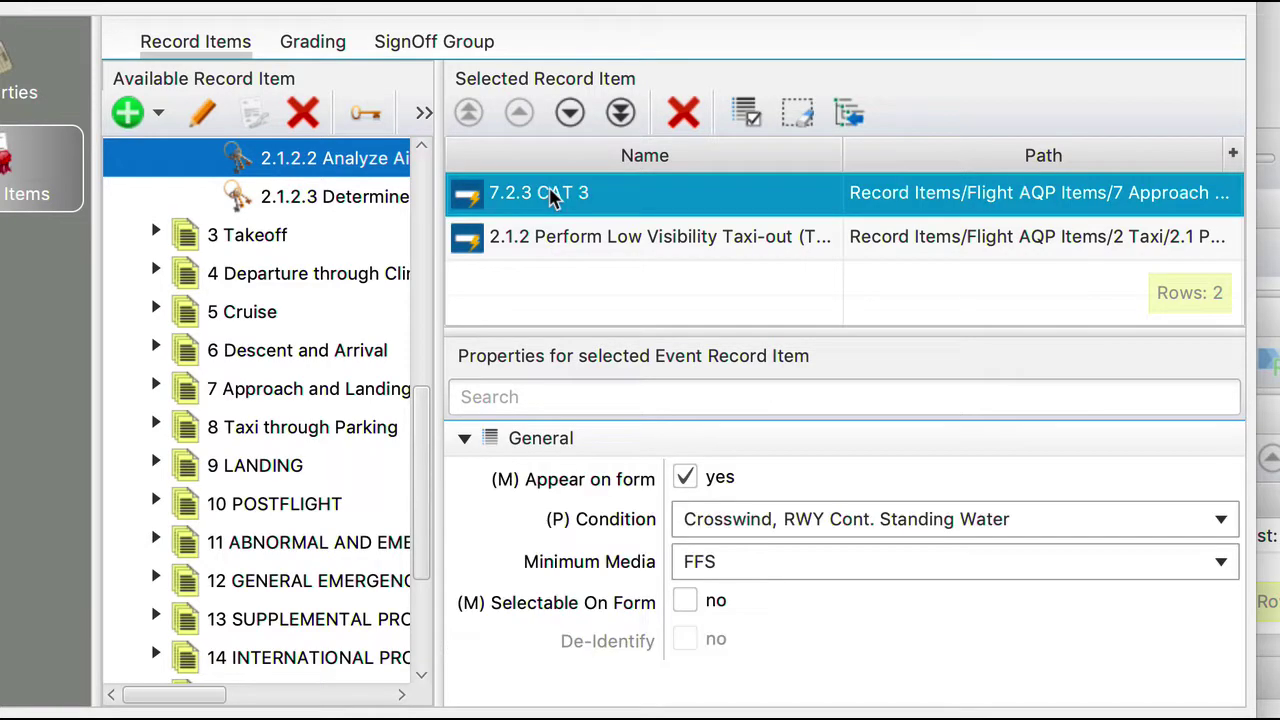
left_click(545, 238)
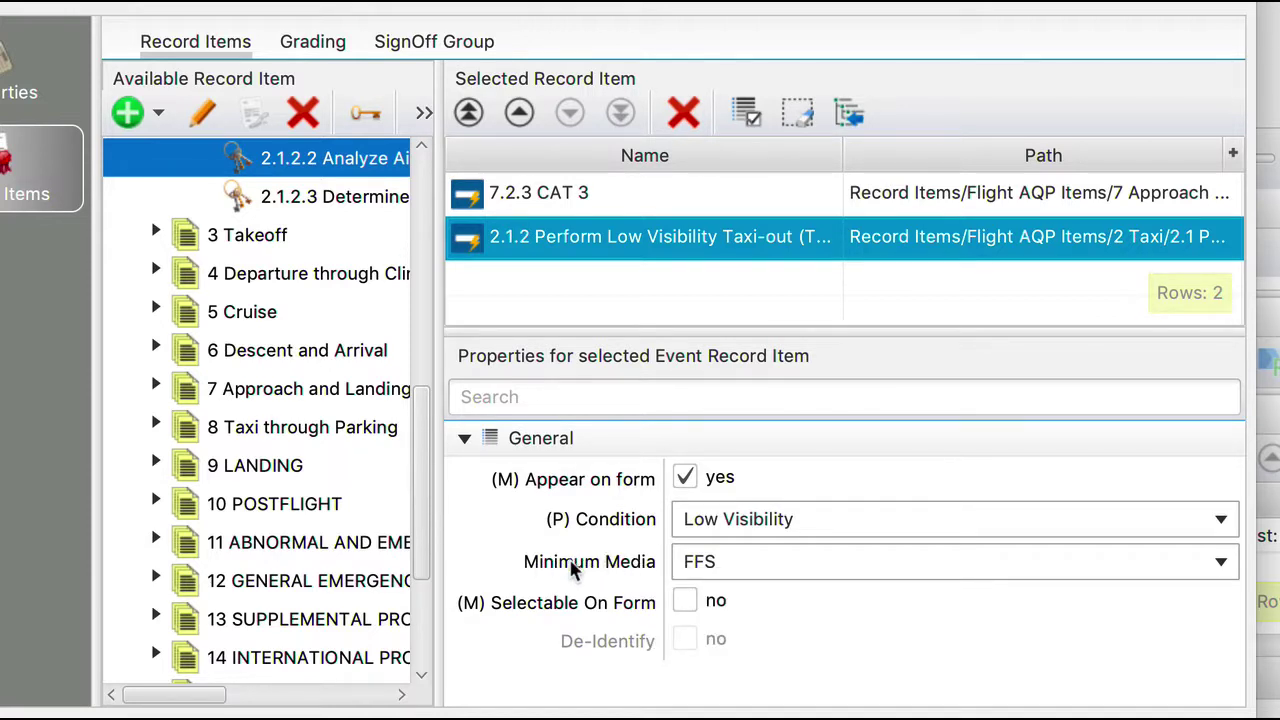
left_click(535, 193)
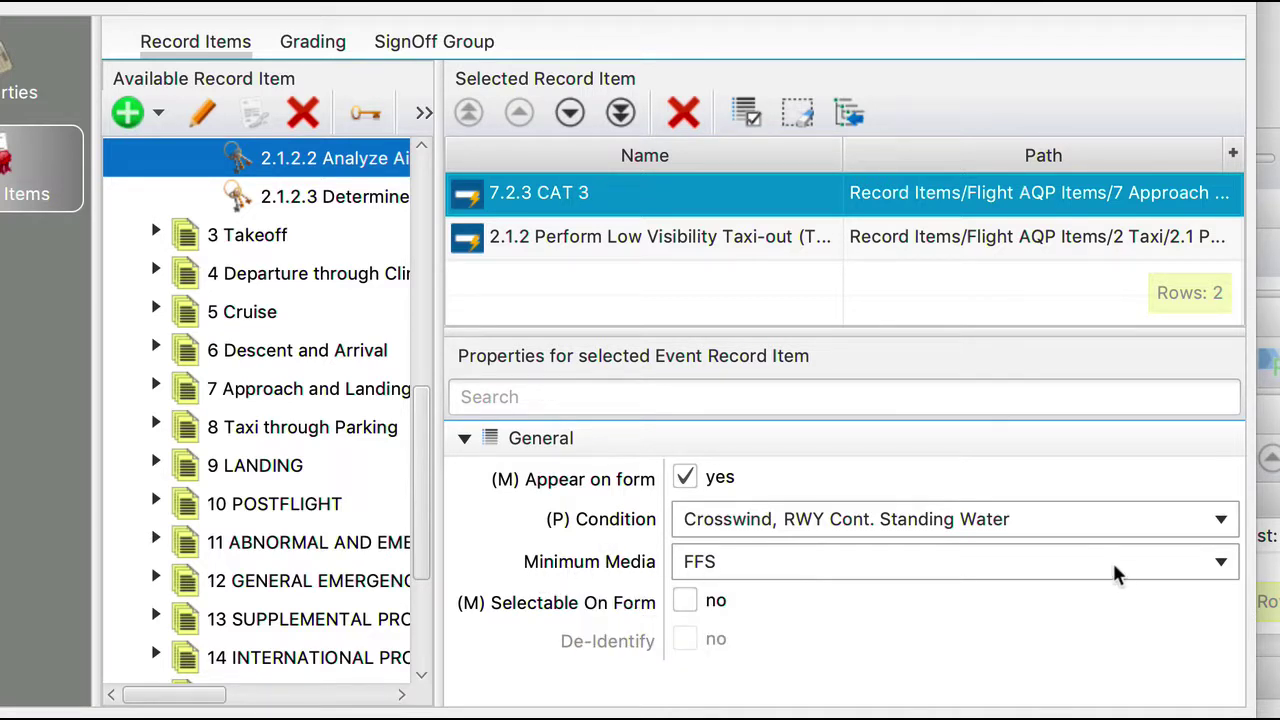
Review the Minimum Media choices for 7.2.3 CAT 3, keeping FFS, and look through its Condition options.
left_click(1220, 565)
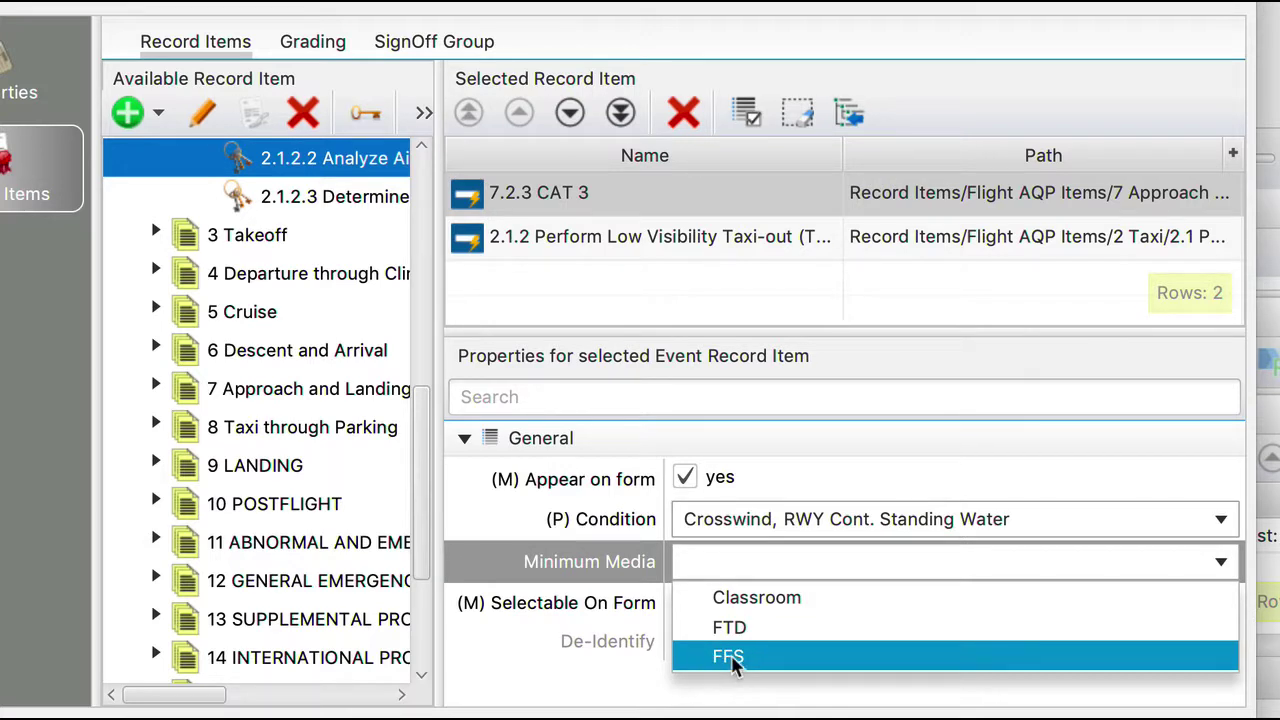
left_click(727, 658)
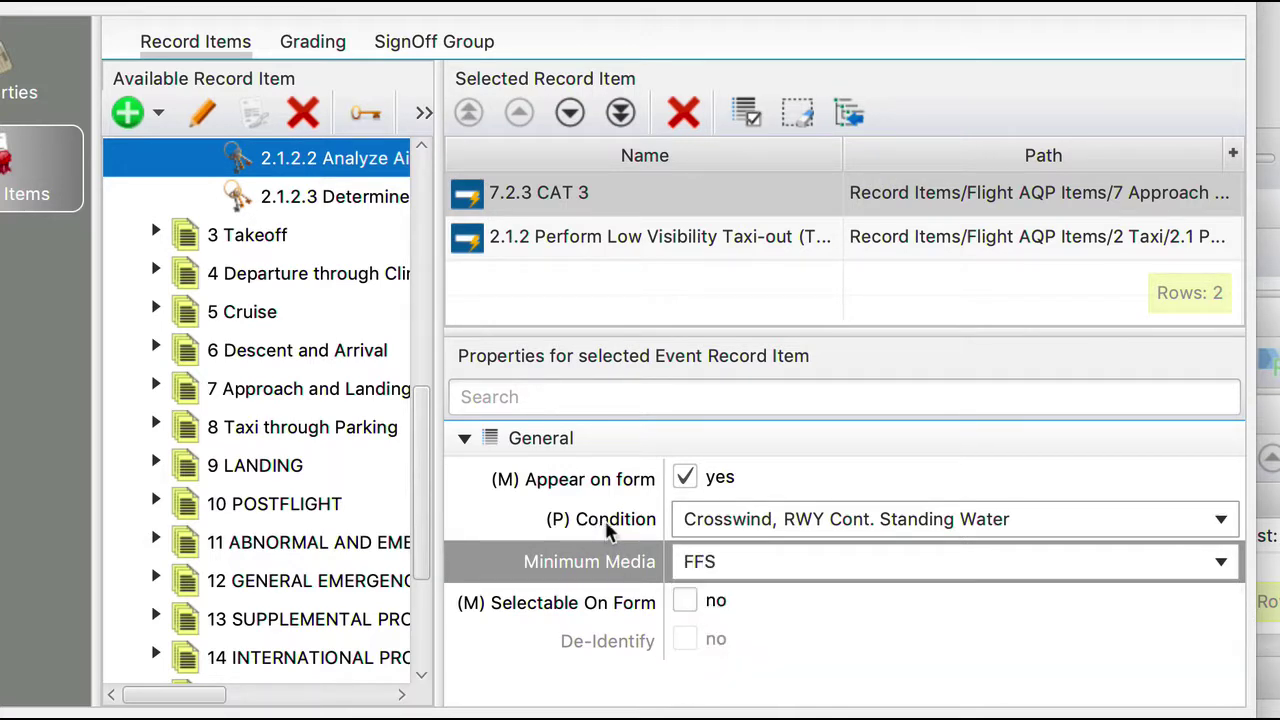
left_click(1220, 525)
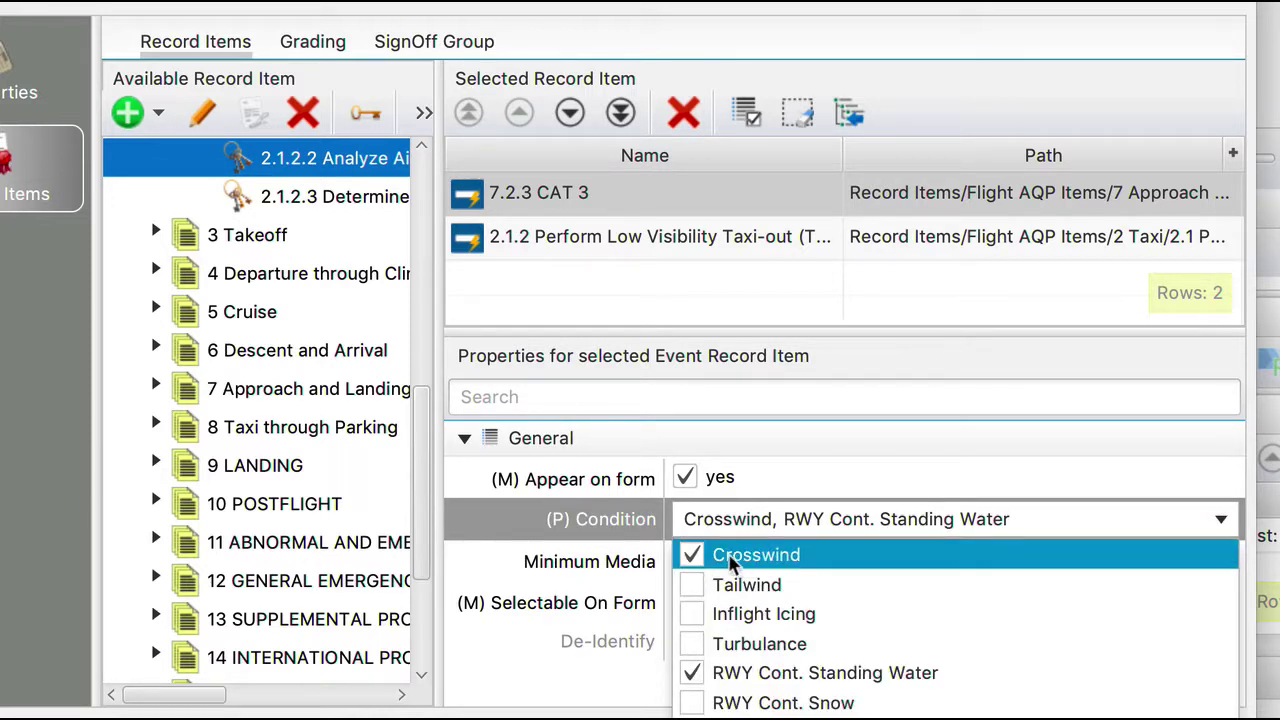
left_click(588, 664)
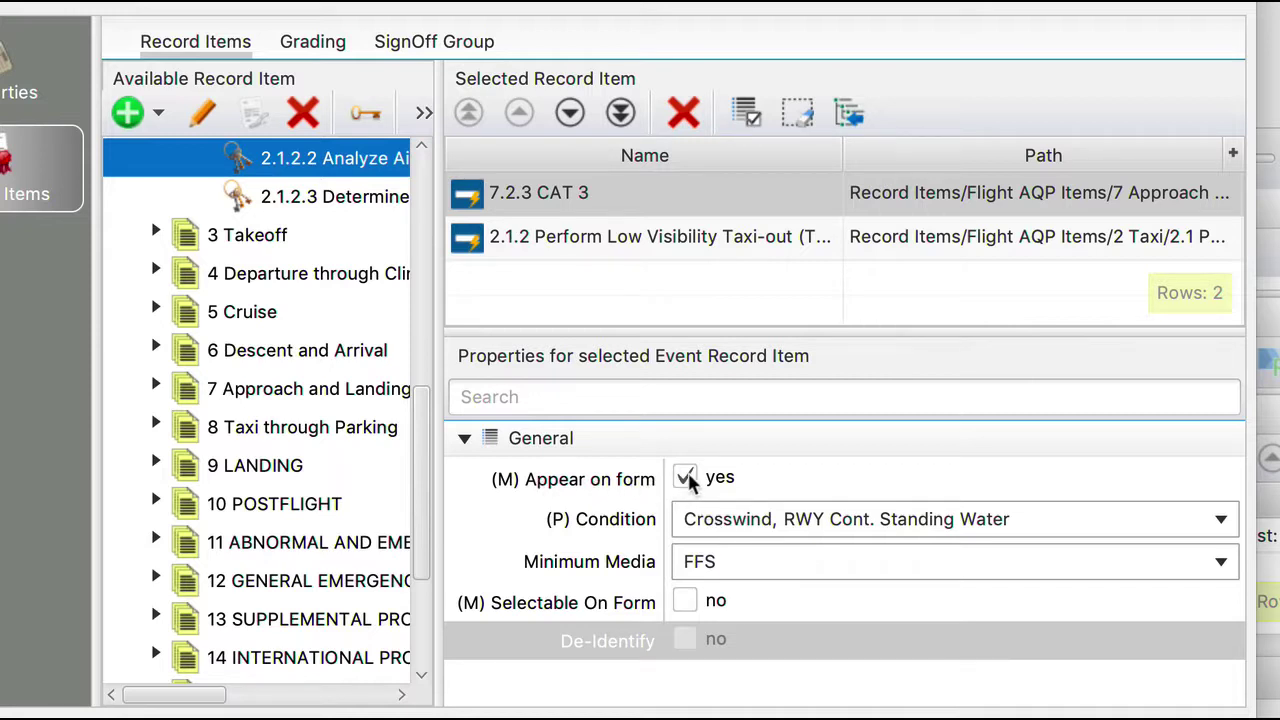
Show the properties of 2.1.2 Perform Low Visibility Taxi-out, and close the LOE event and product without saving.
left_click(690, 248)
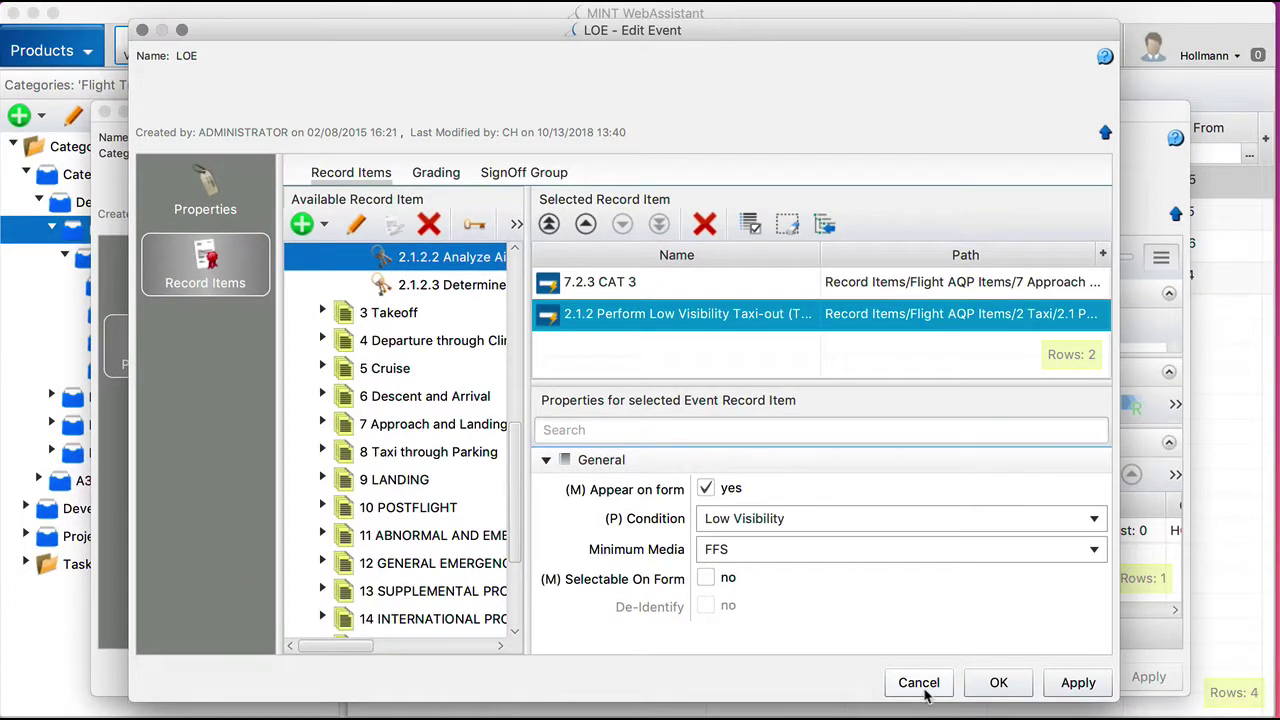
left_click(924, 688)
left_click(586, 413)
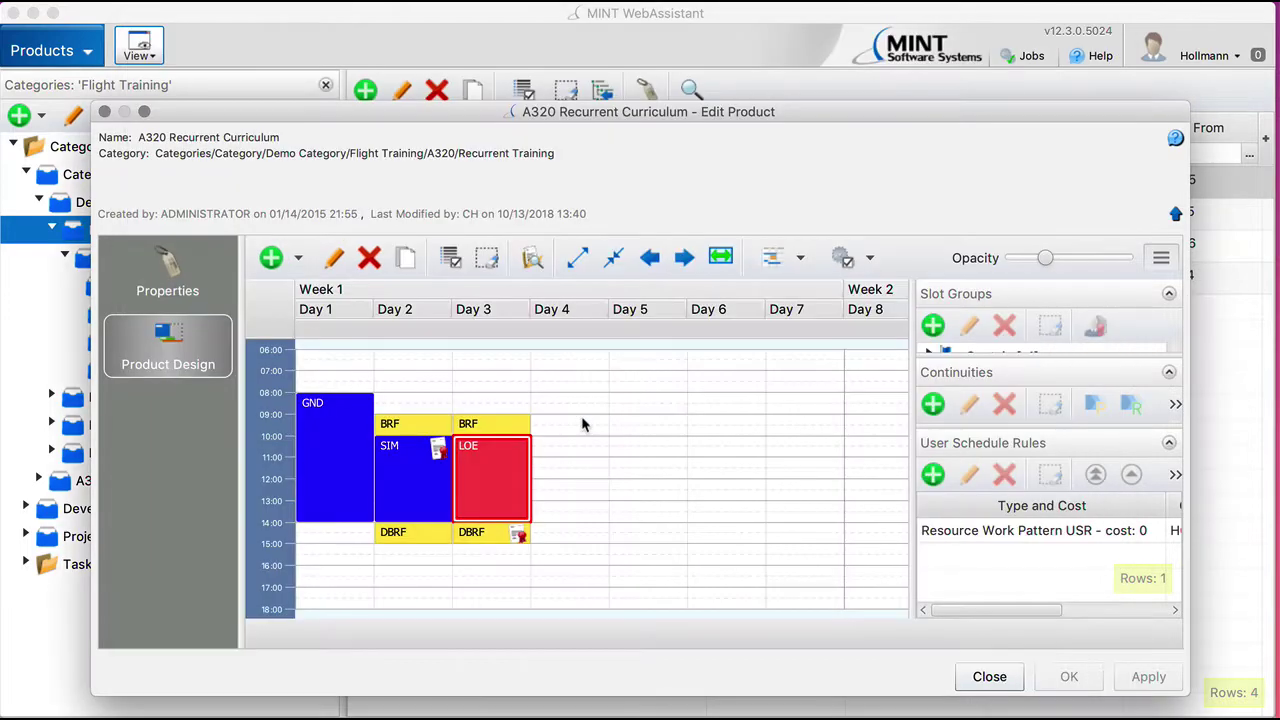
left_click(989, 677)
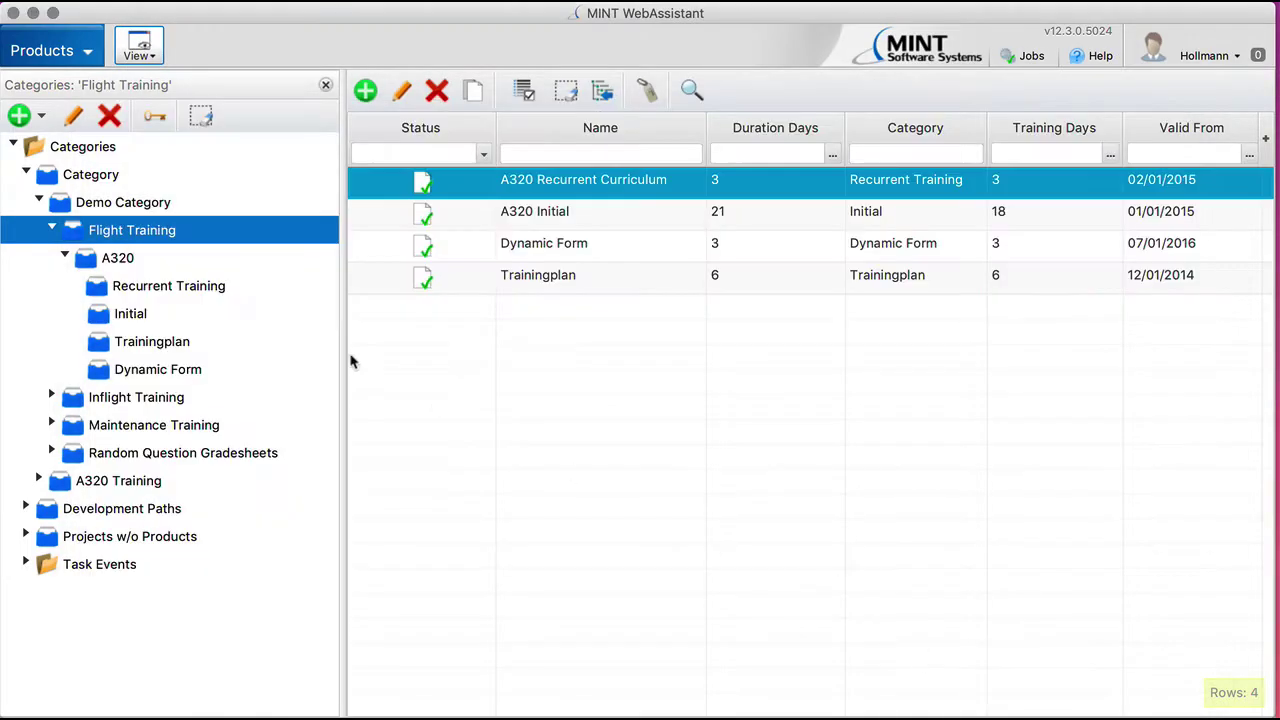
Switch to the MINT scheduling module and view the QC A320 Oct 2x training through Wednesday, October 3.
left_click(98, 58)
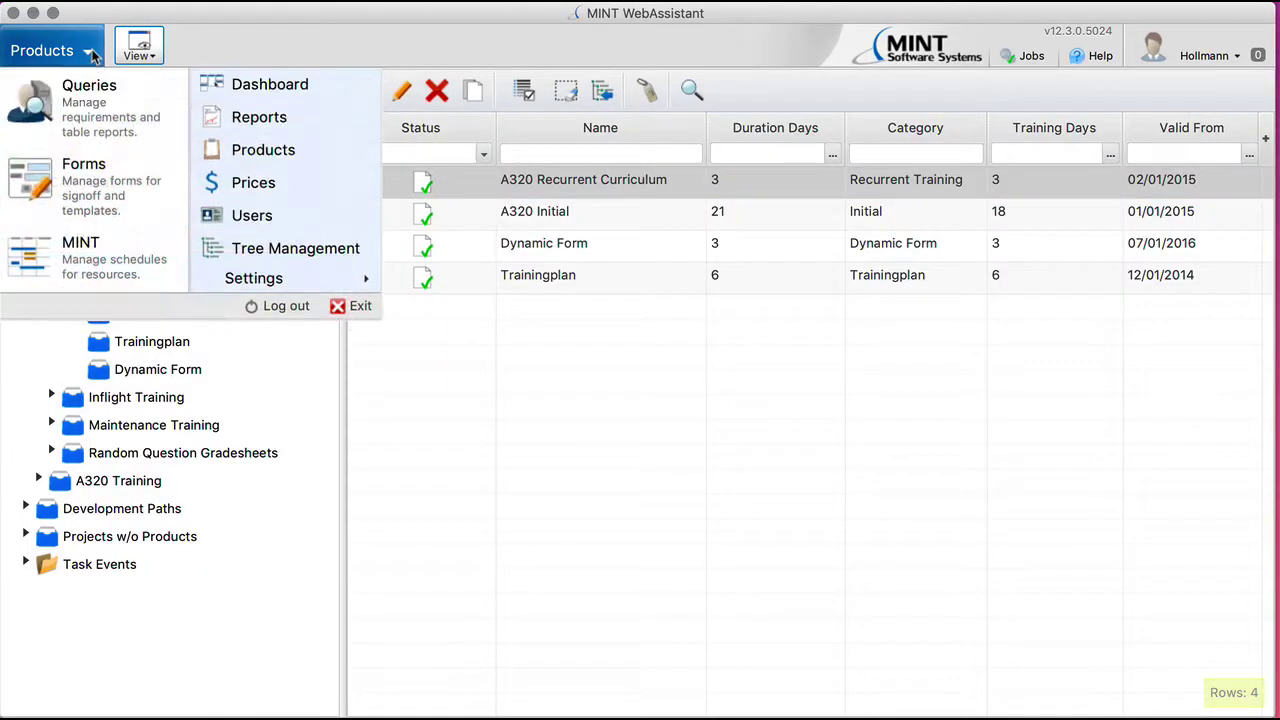
left_click(88, 258)
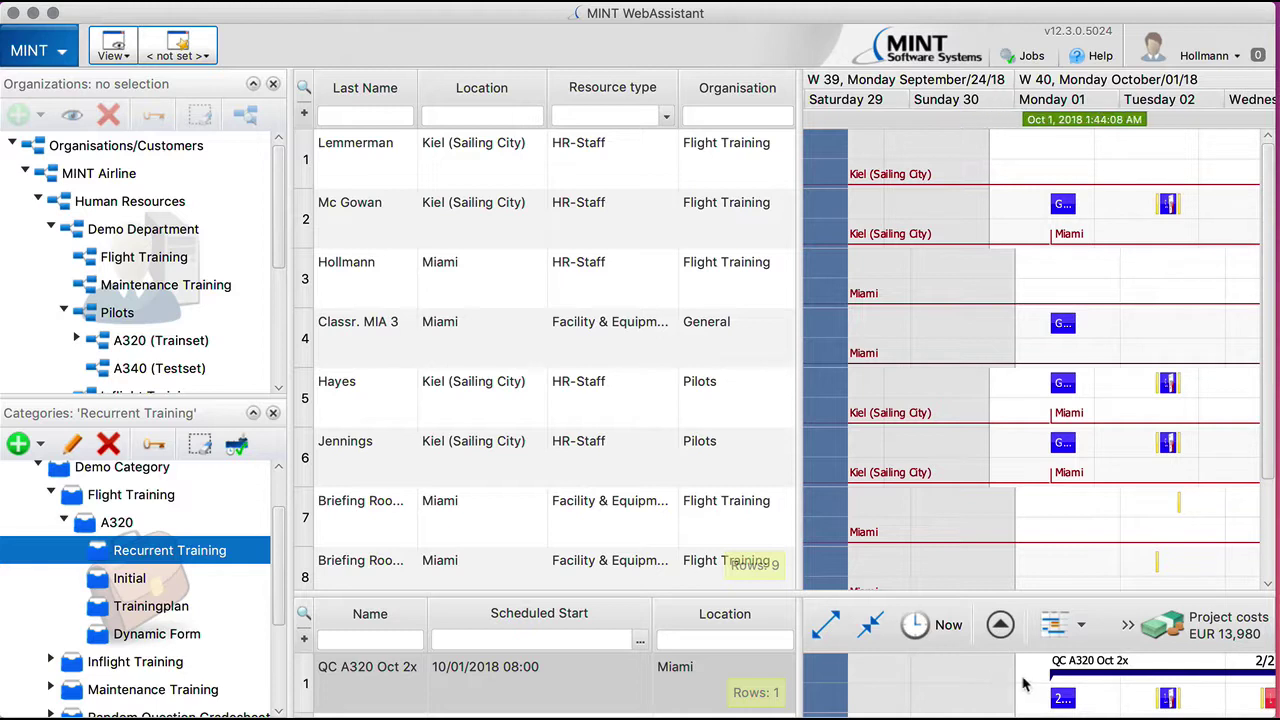
scroll(1024, 683, "right", 2)
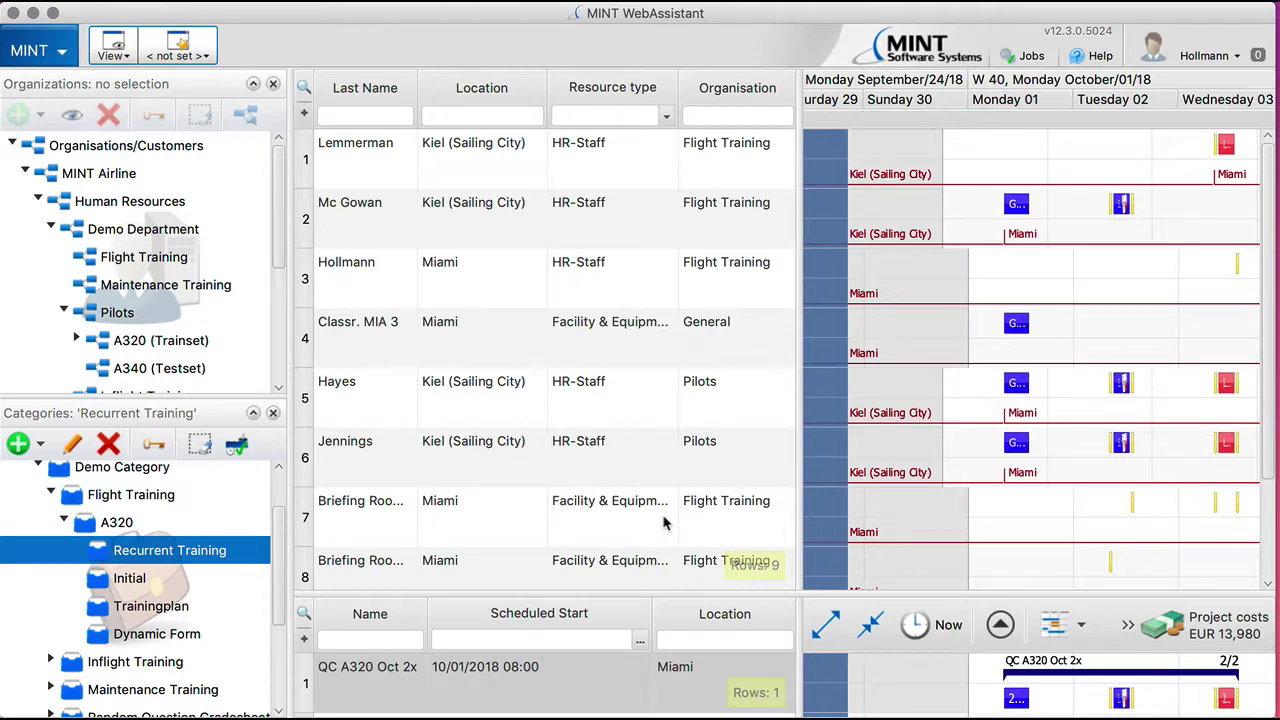
Open the AQP Form Template in Forms, examine its design on a widened canvas, and close it without saving.
left_click(61, 55)
left_click(76, 195)
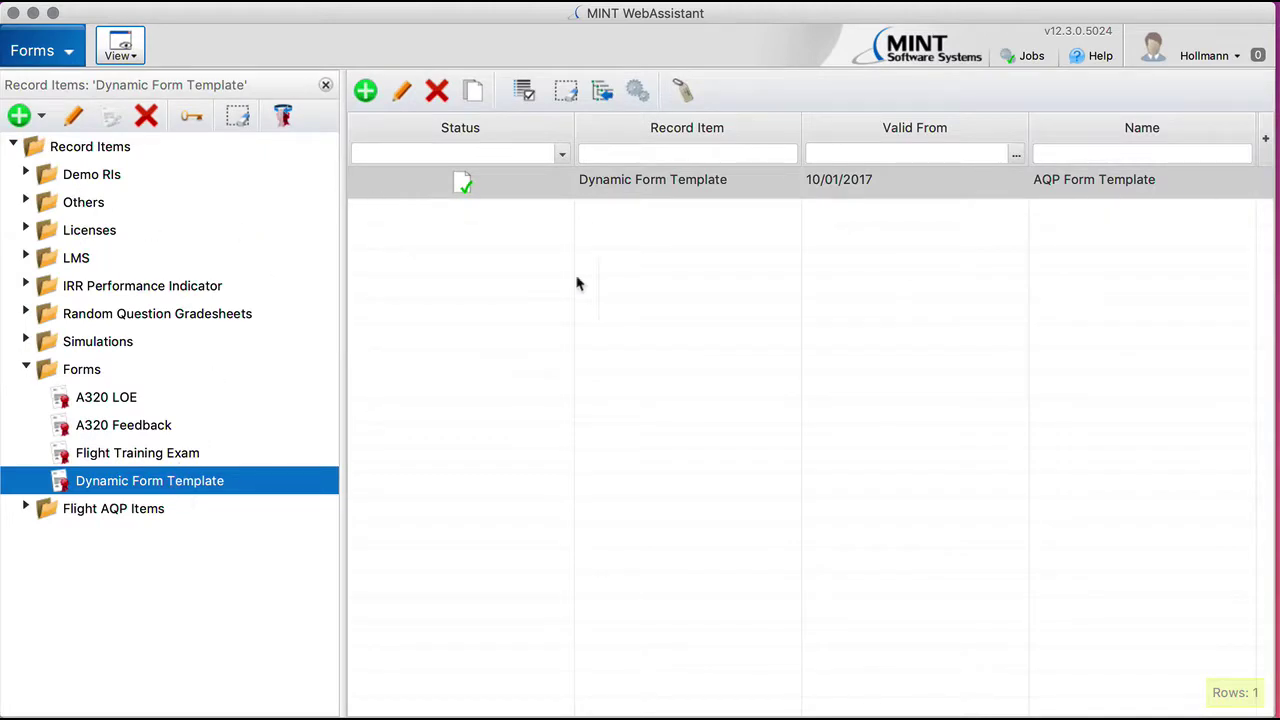
double_click(630, 187)
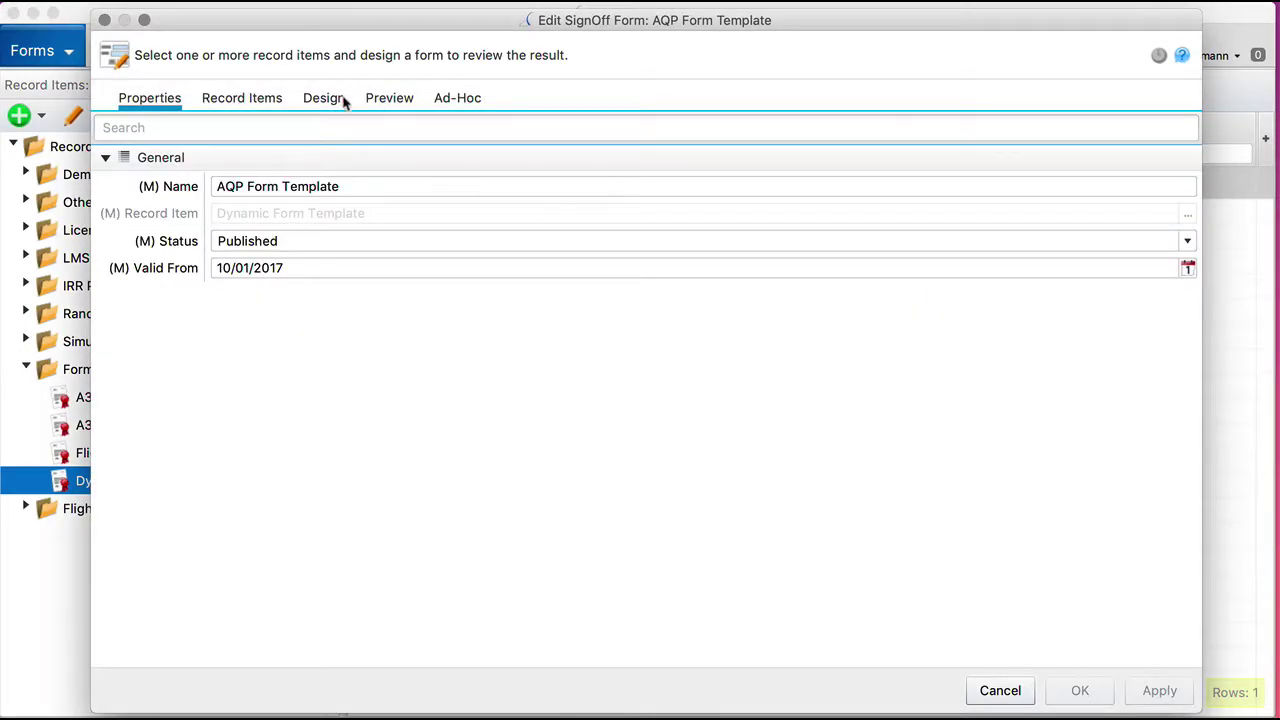
left_click(334, 99)
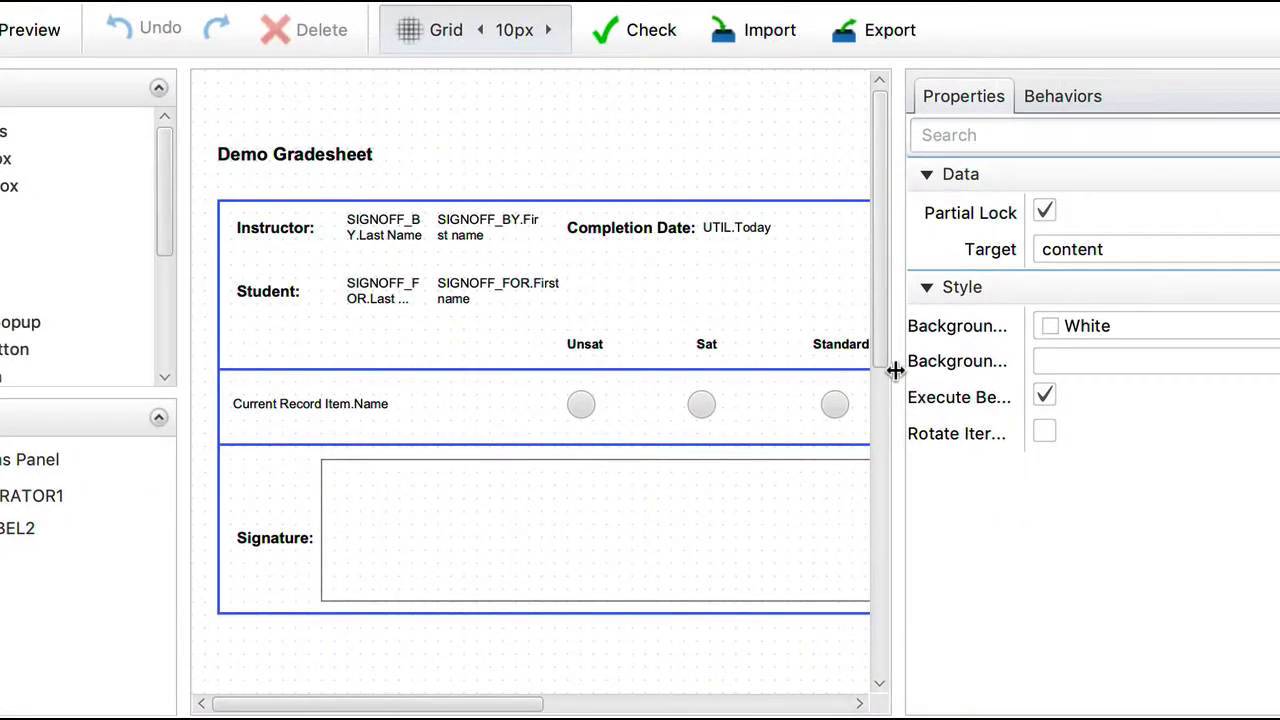
left_click_drag(895, 370, 1127, 368)
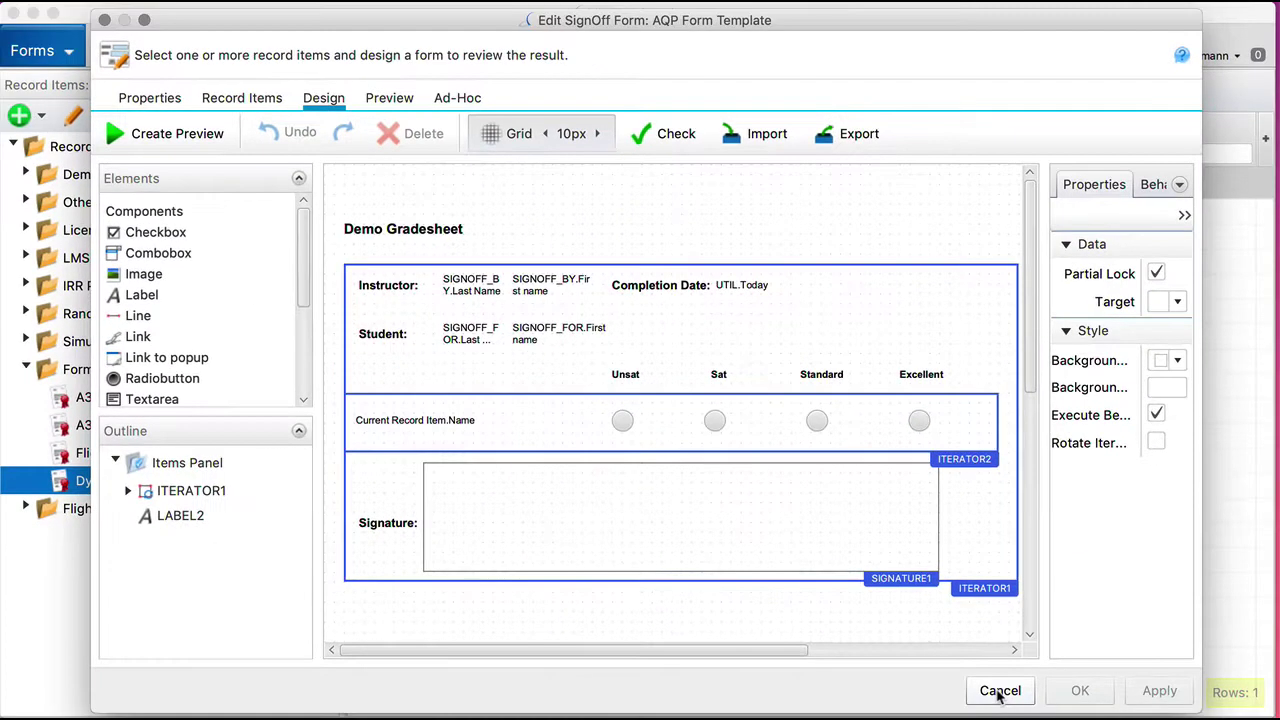
left_click(1000, 691)
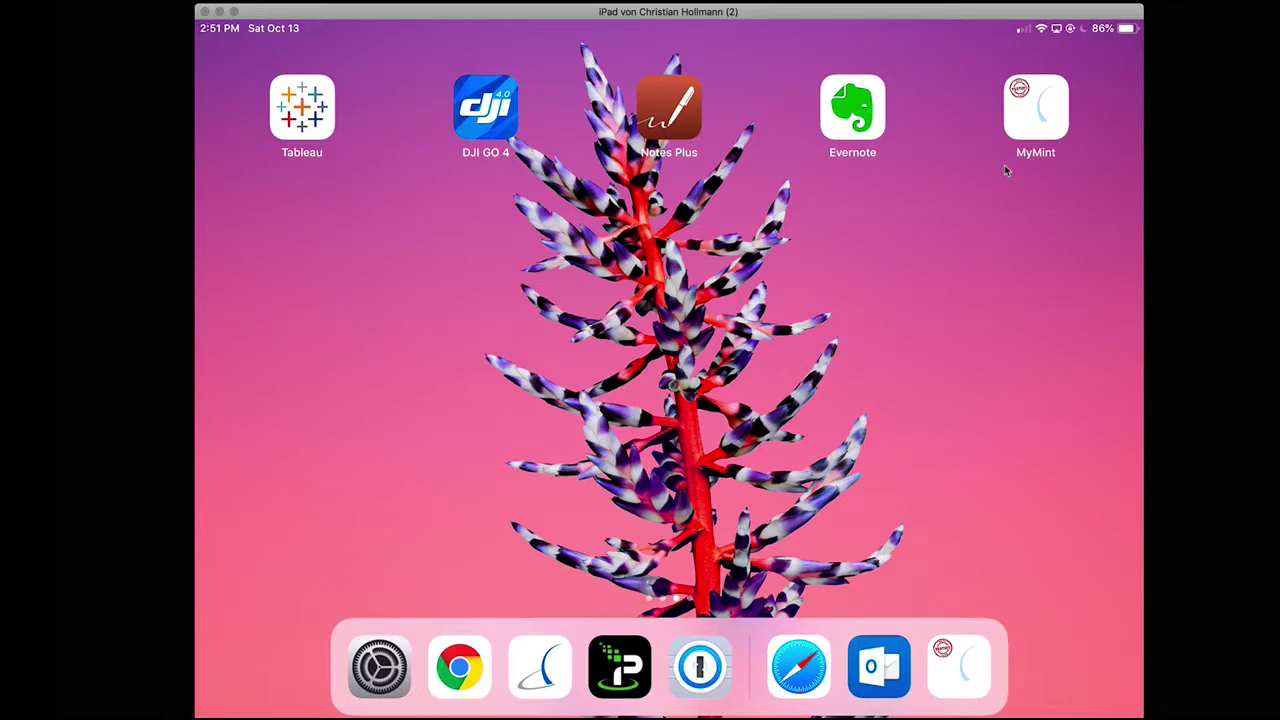
Switch to the iPad and open the Demo Gradesheet form in the MyMint app.
left_click(1036, 108)
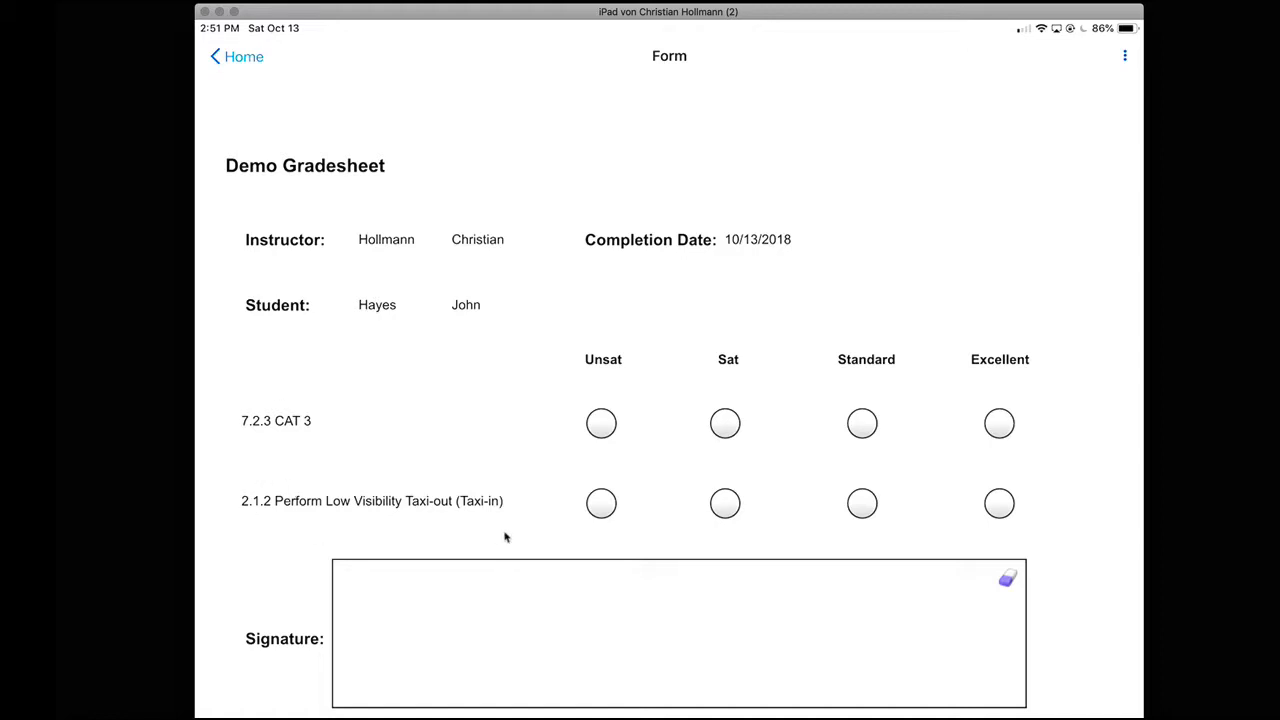
Grade 7.2.3 CAT 3 and 2.1.2 Perform Low Visibility Taxi-out as Sat, sign the Demo Gradesheet, and submit it.
left_click(728, 424)
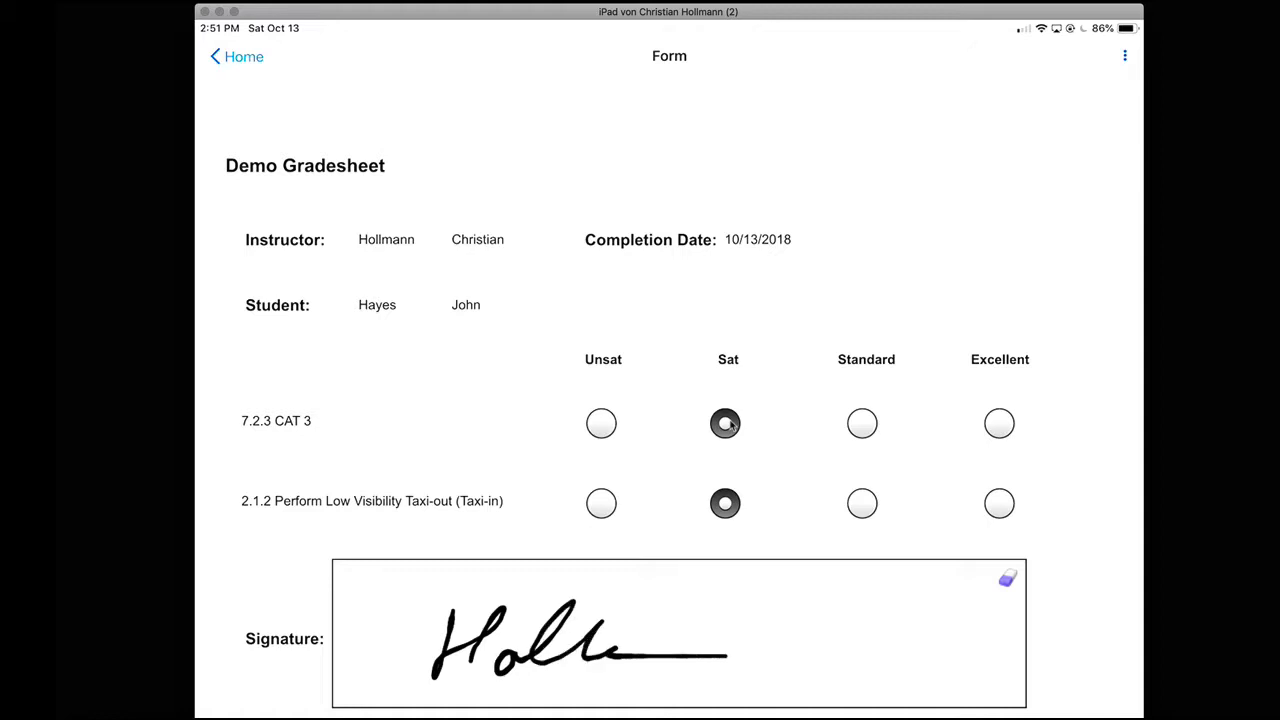
left_click(1124, 56)
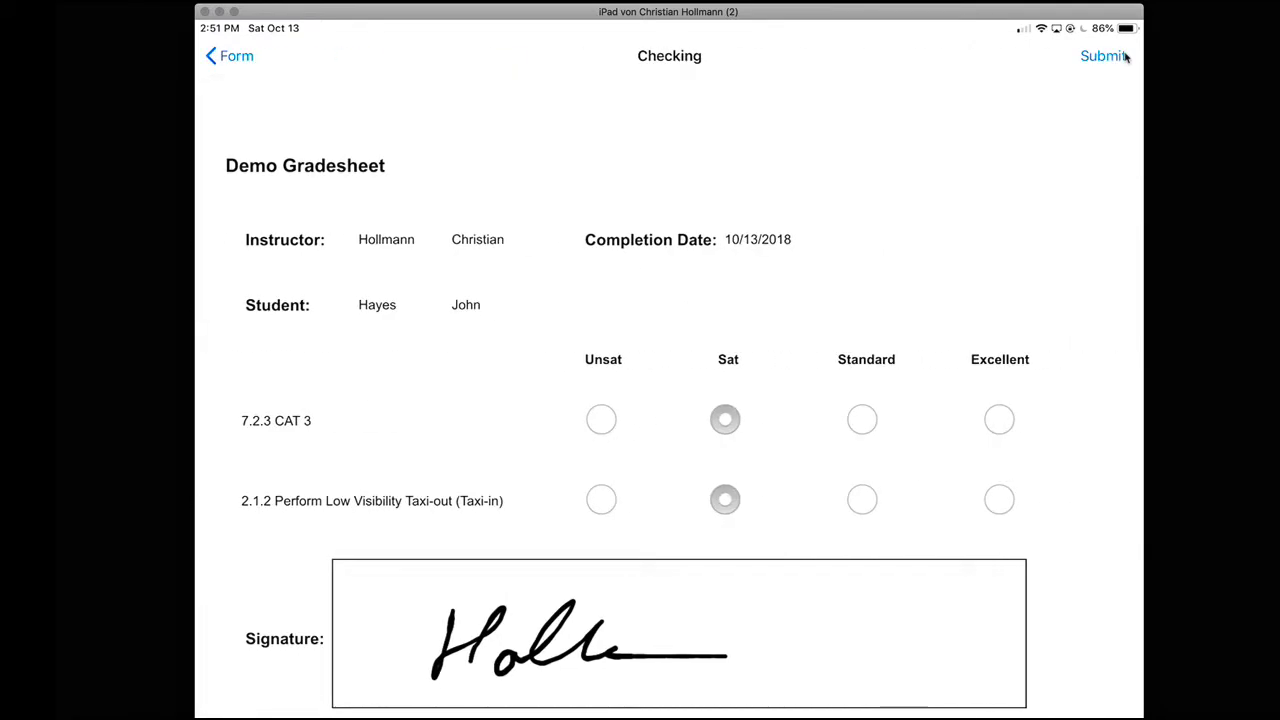
left_click(1125, 57)
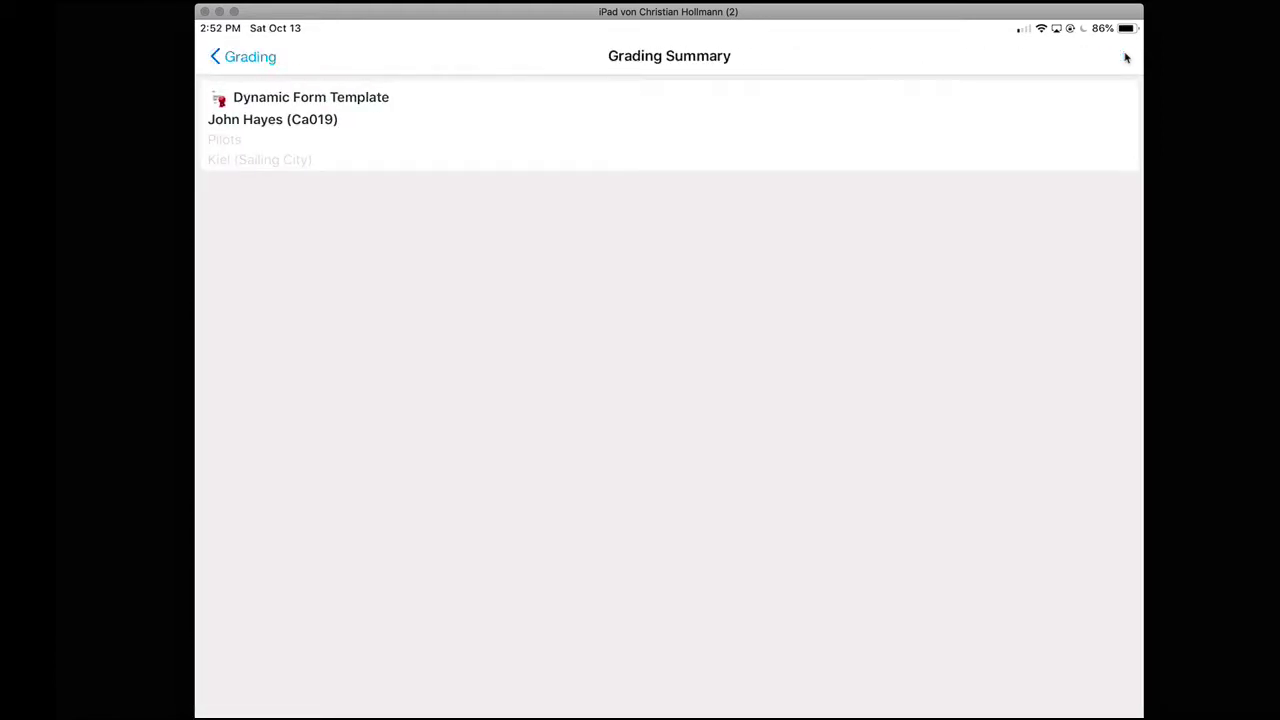
Switch back to MINT WebAssistant and open the graded student's record items from the scheduling module.
key("super+Tab")
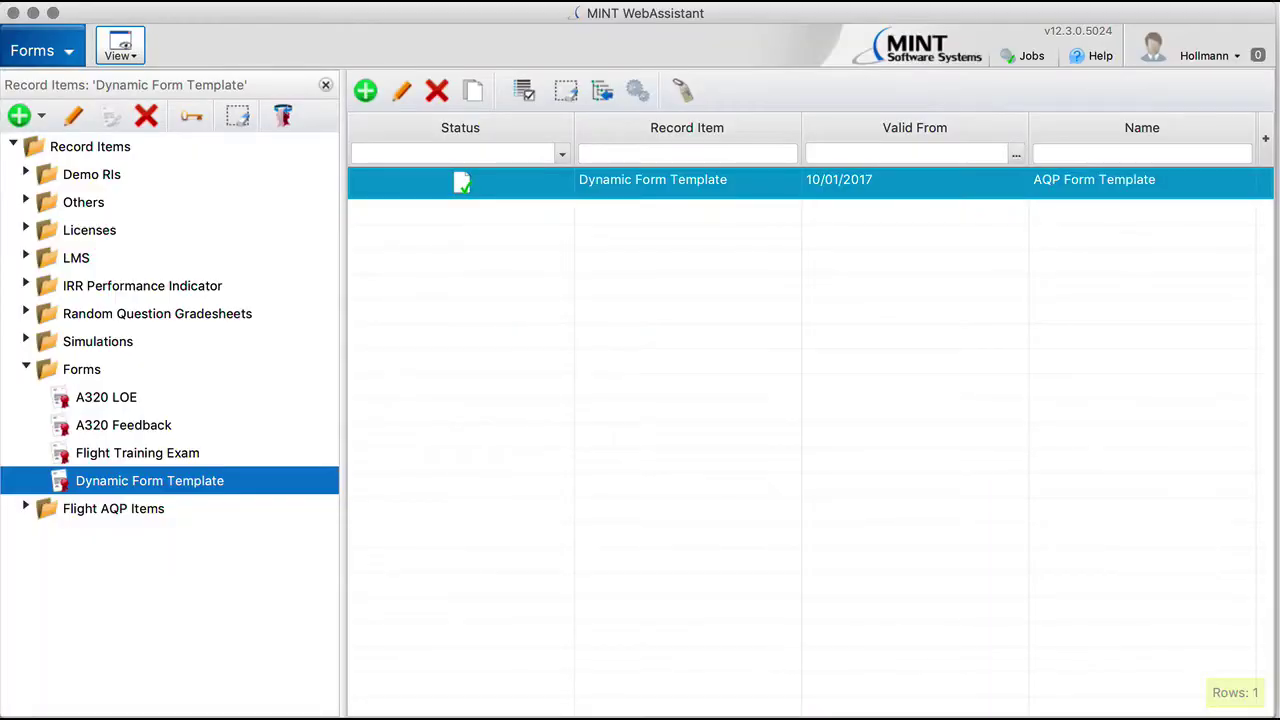
left_click(40, 50)
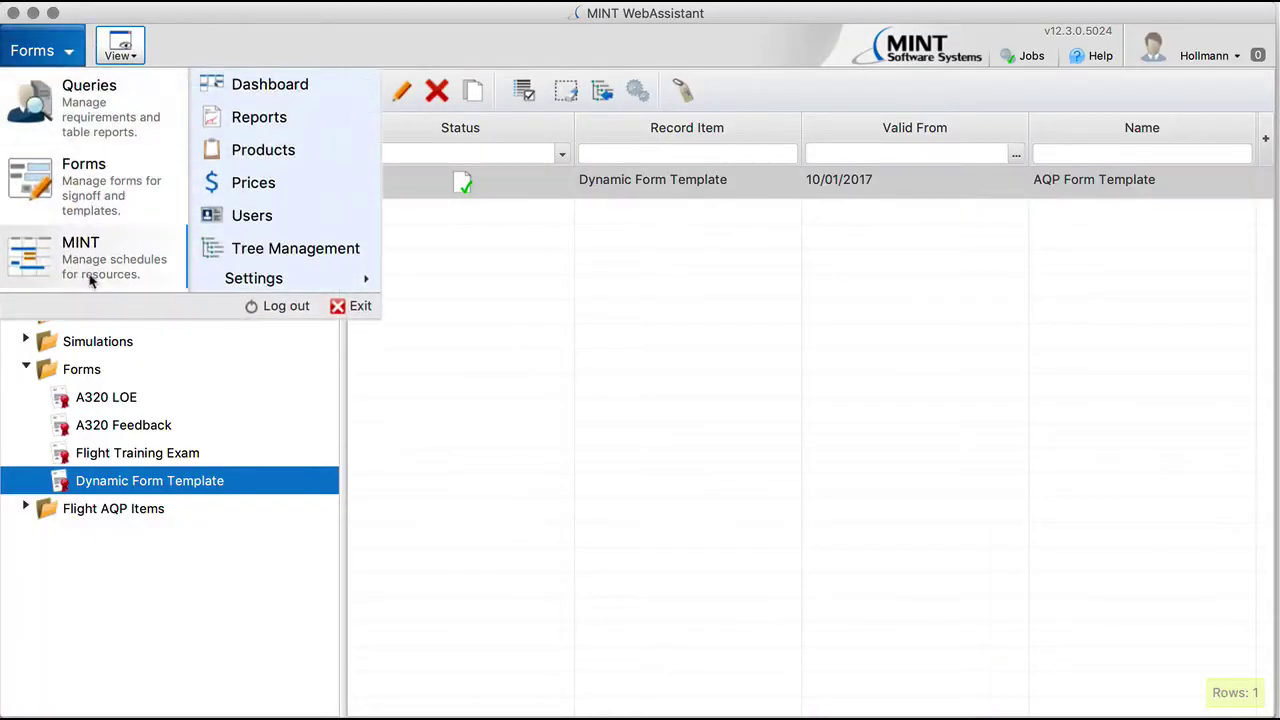
left_click(87, 268)
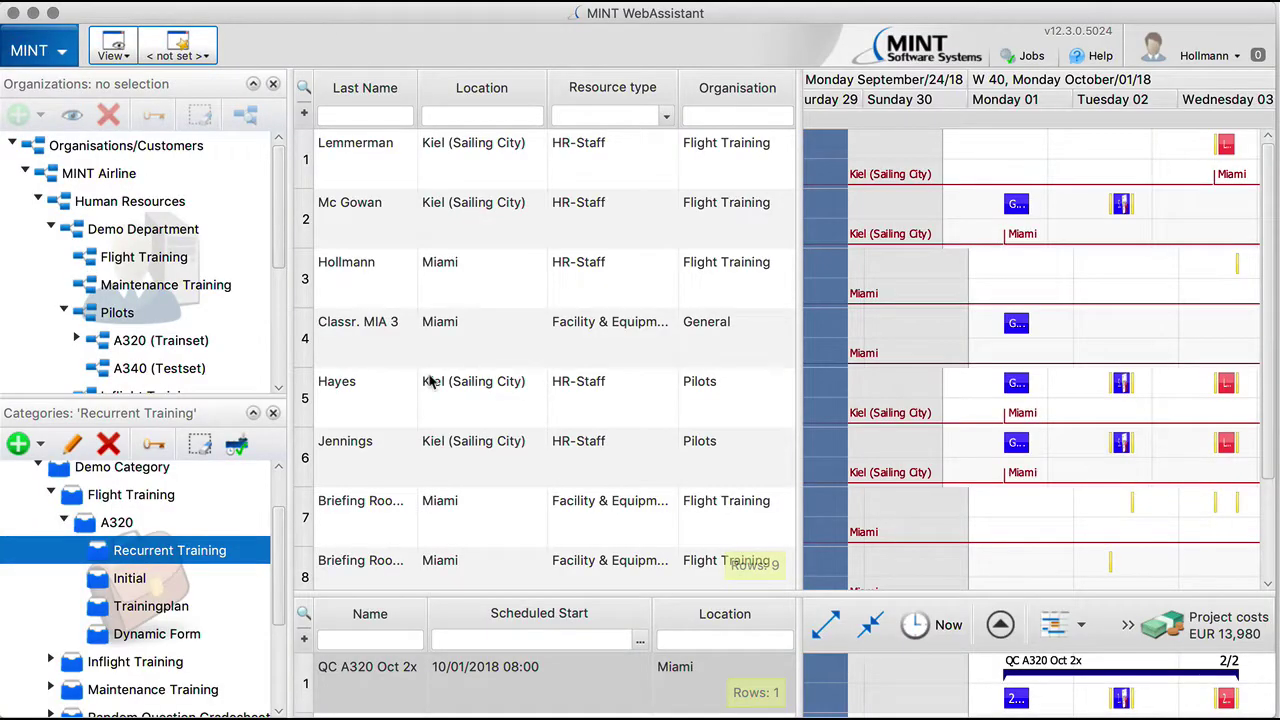
left_click(383, 393)
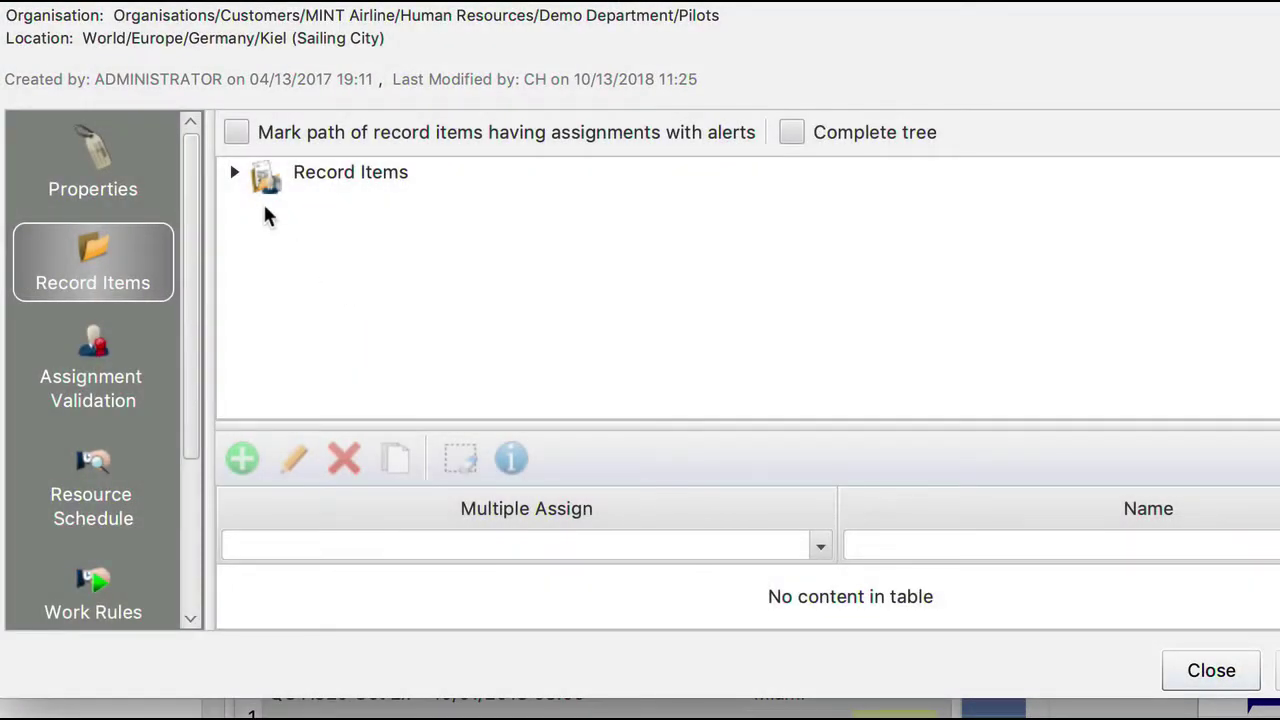
Expand the student's Flight AQP Items down to 2.1.2 Perform Low Visibility Taxi-out and 7.2.3 CAT 3, enlarging the tree area.
left_click(235, 172)
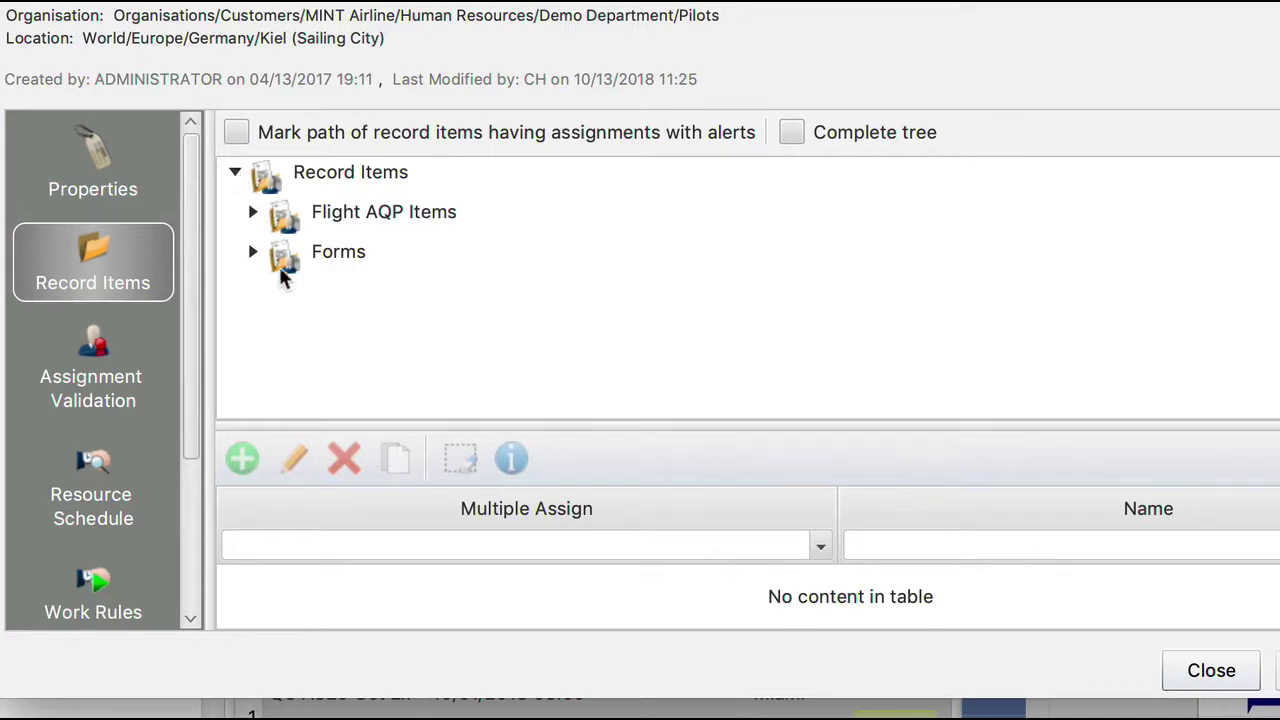
left_click(253, 212)
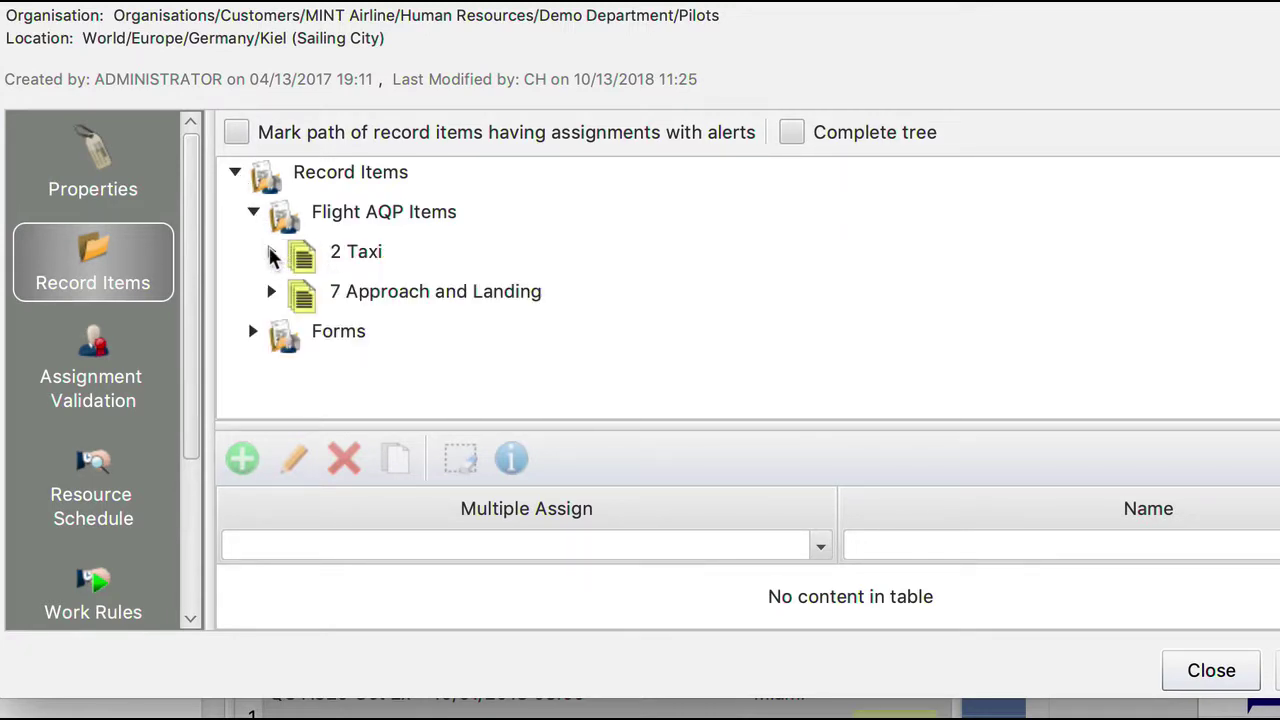
left_click(272, 254)
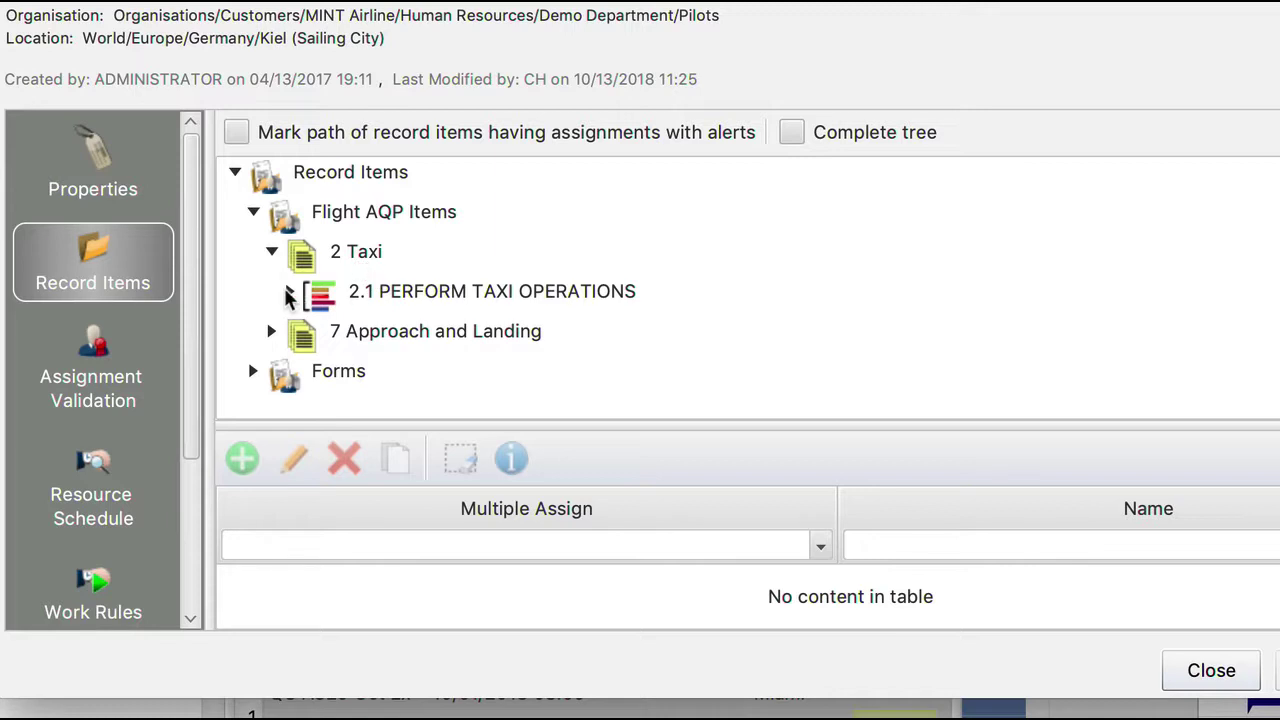
left_click(289, 292)
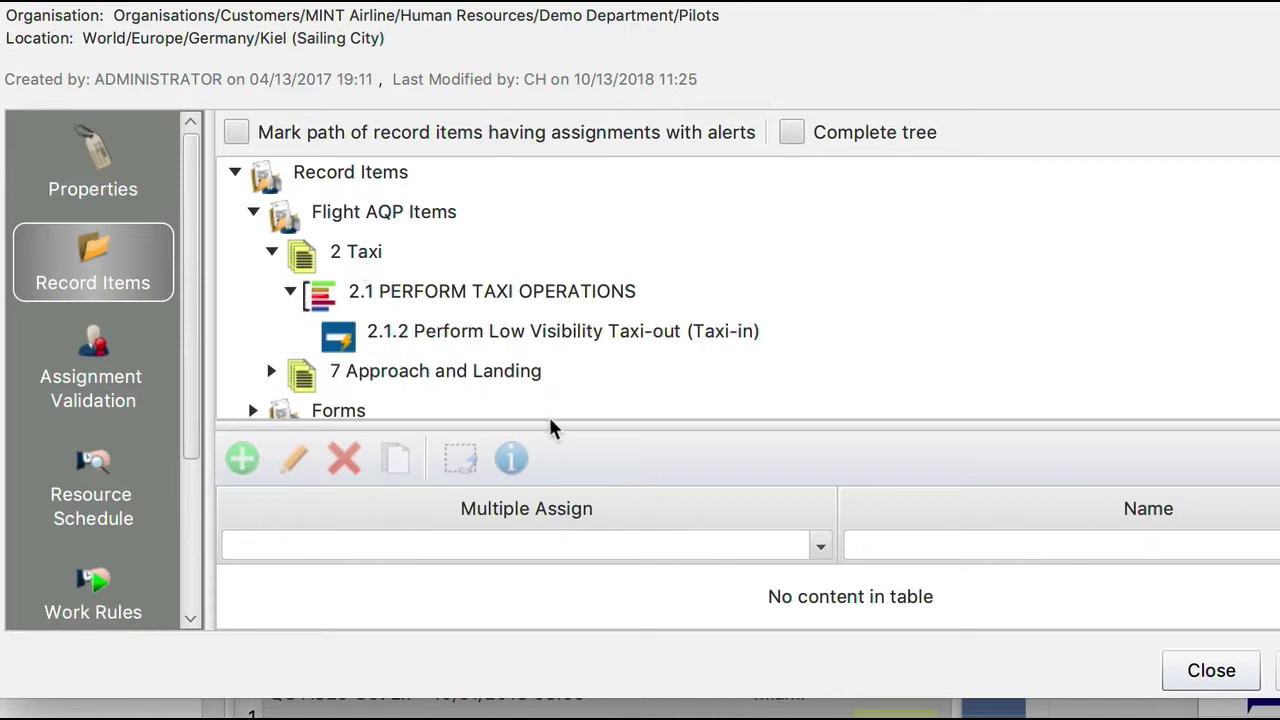
left_click_drag(549, 429, 545, 456)
left_click(272, 371)
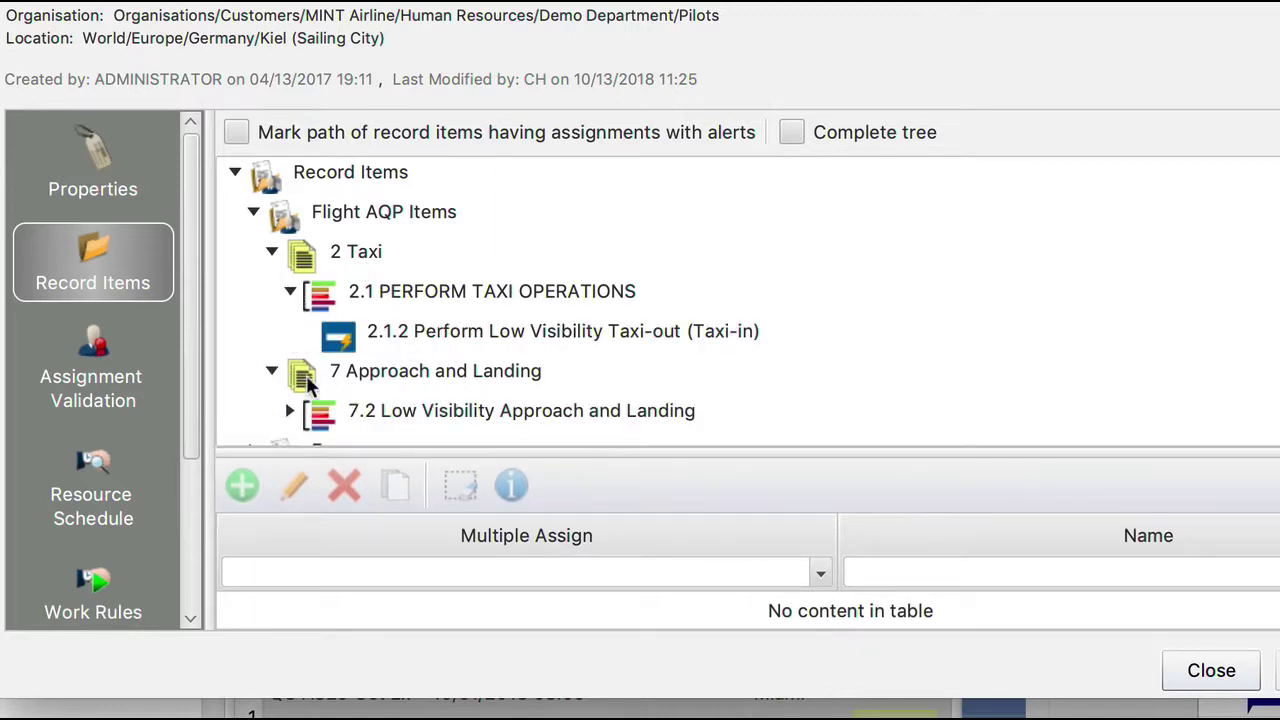
left_click(289, 411)
scroll(520, 398, "down", 2)
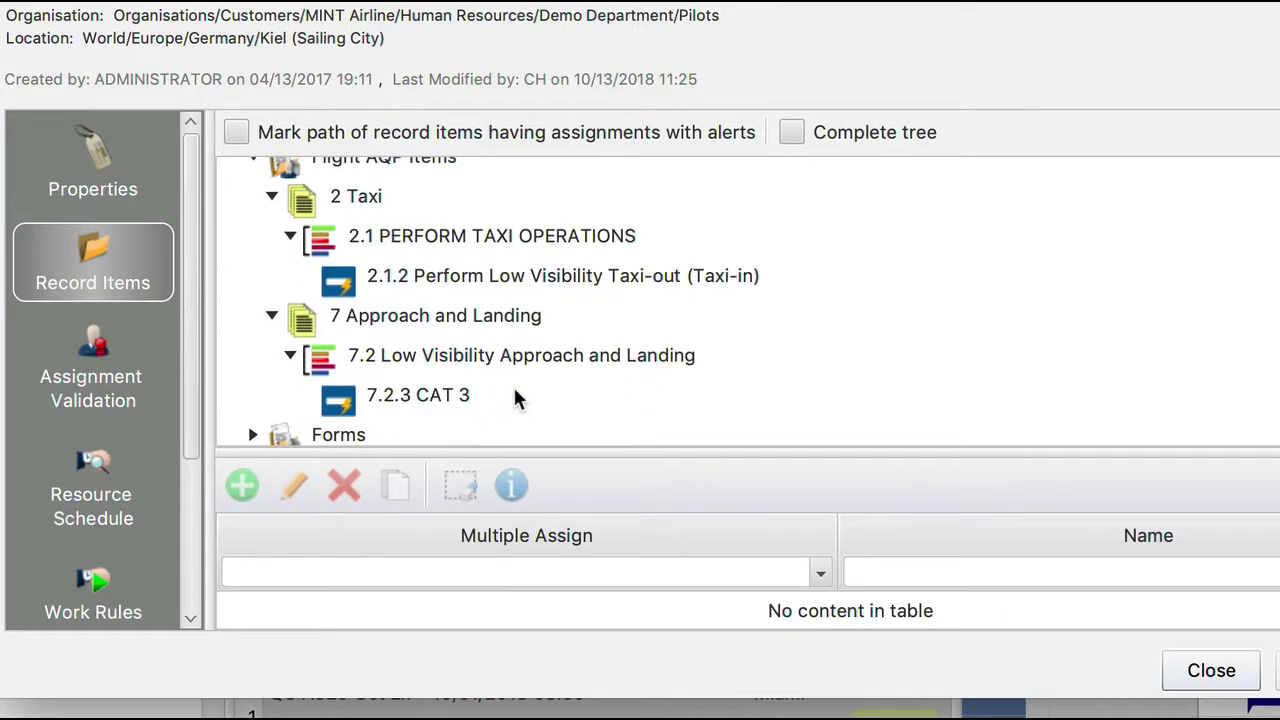
Examine the completion date and AQP grading of the student's 7.2.3 CAT 3 assignment, and close the record and resource without changes.
left_click(418, 396)
left_click_drag(560, 457, 560, 377)
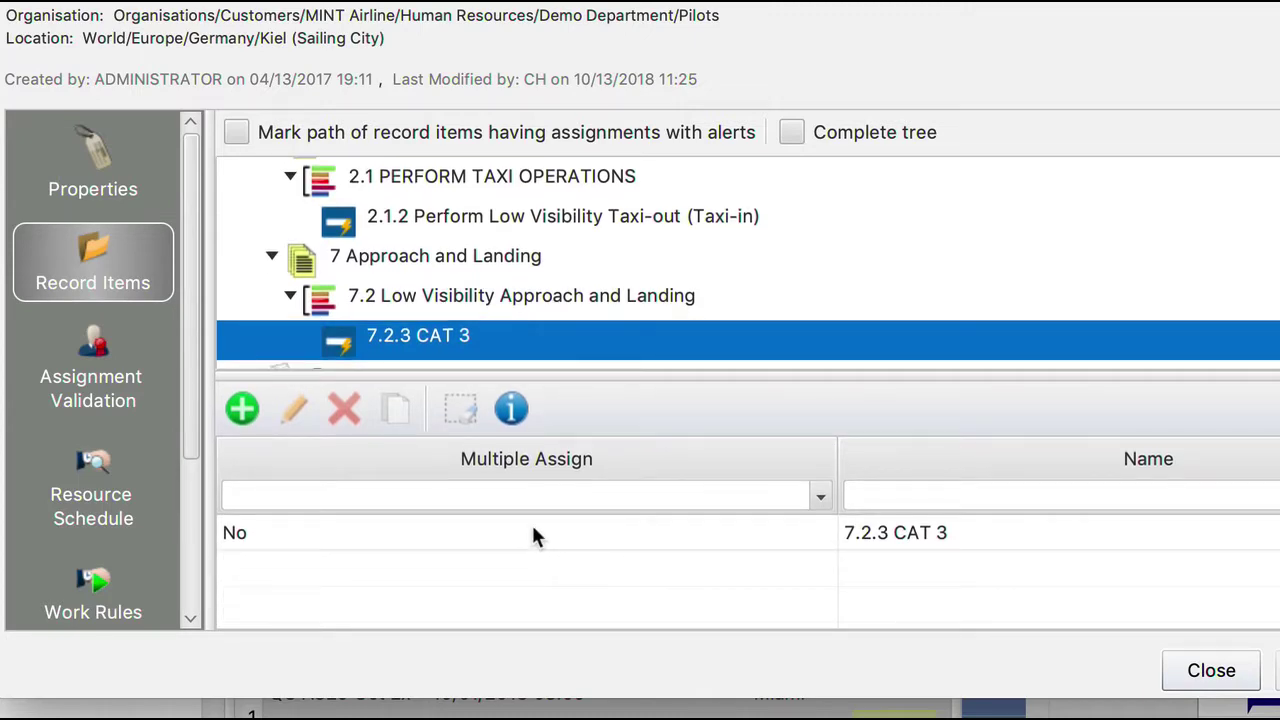
left_click(533, 536)
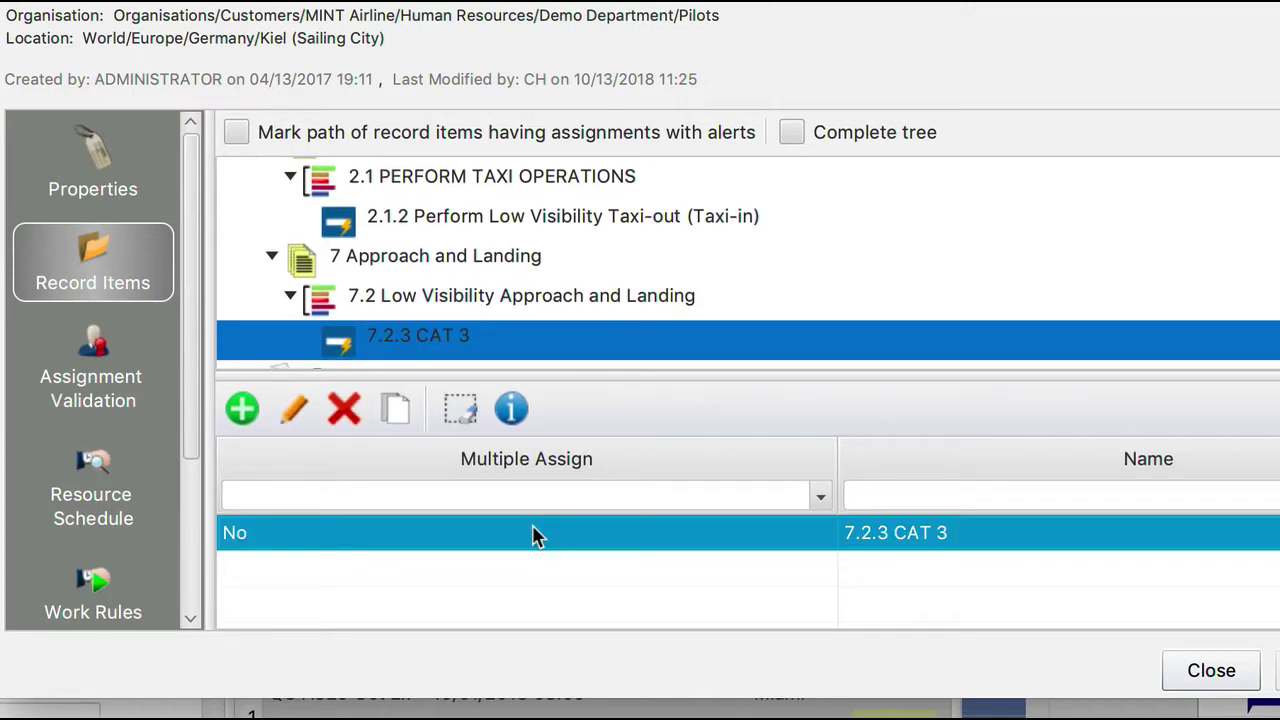
double_click(533, 536)
left_click_drag(468, 22, 498, 0)
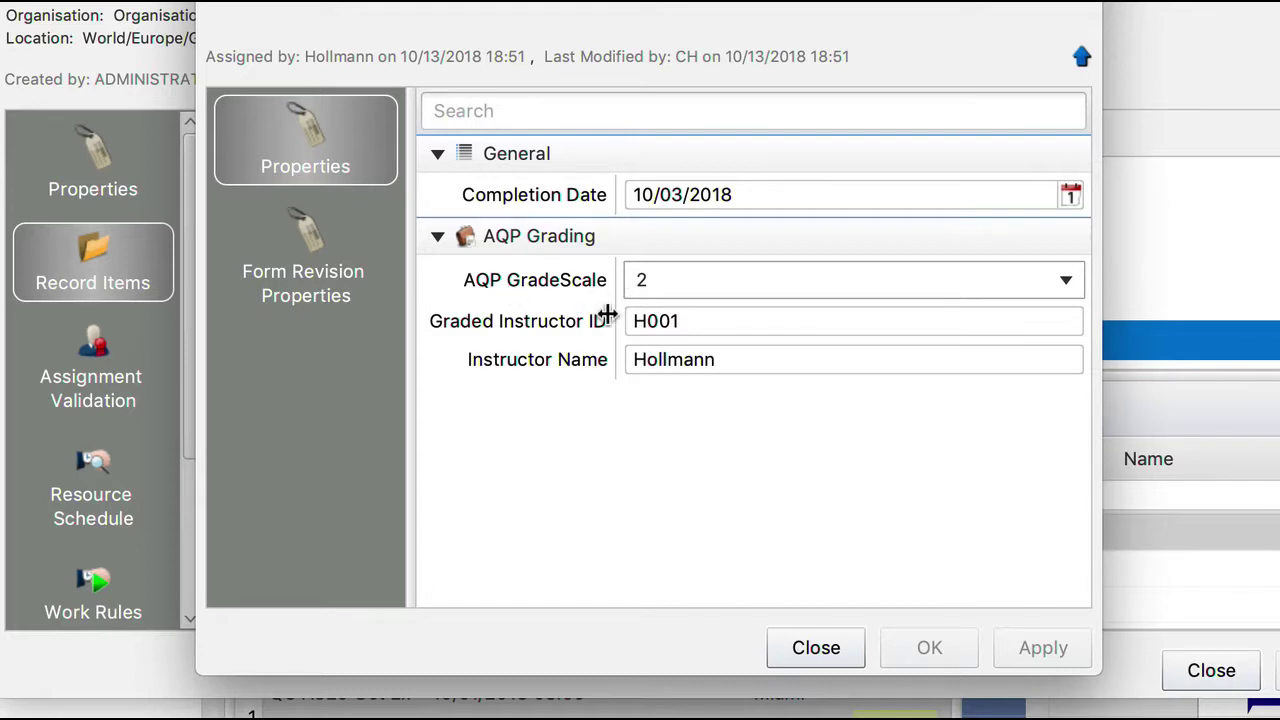
left_click(812, 648)
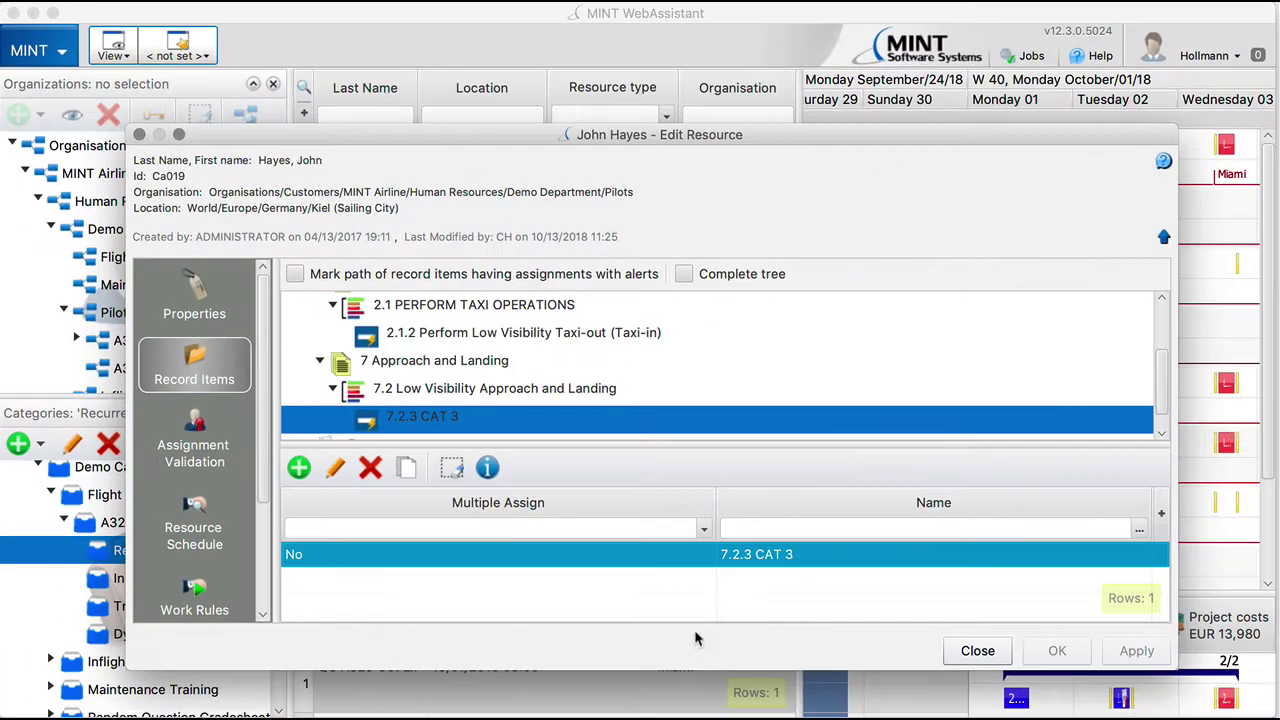
left_click(1211, 670)
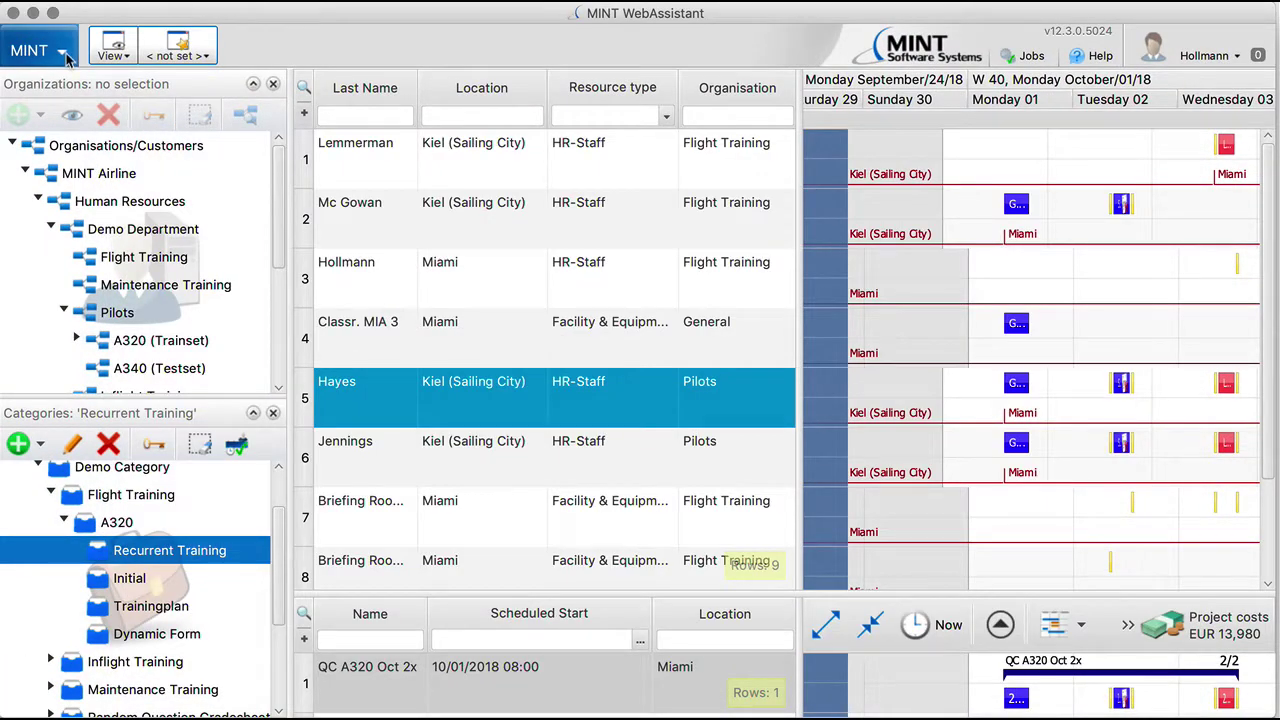
Open the AQP report Curriculum Report based on Curriculum in Reports and show its full query definition.
left_click(70, 55)
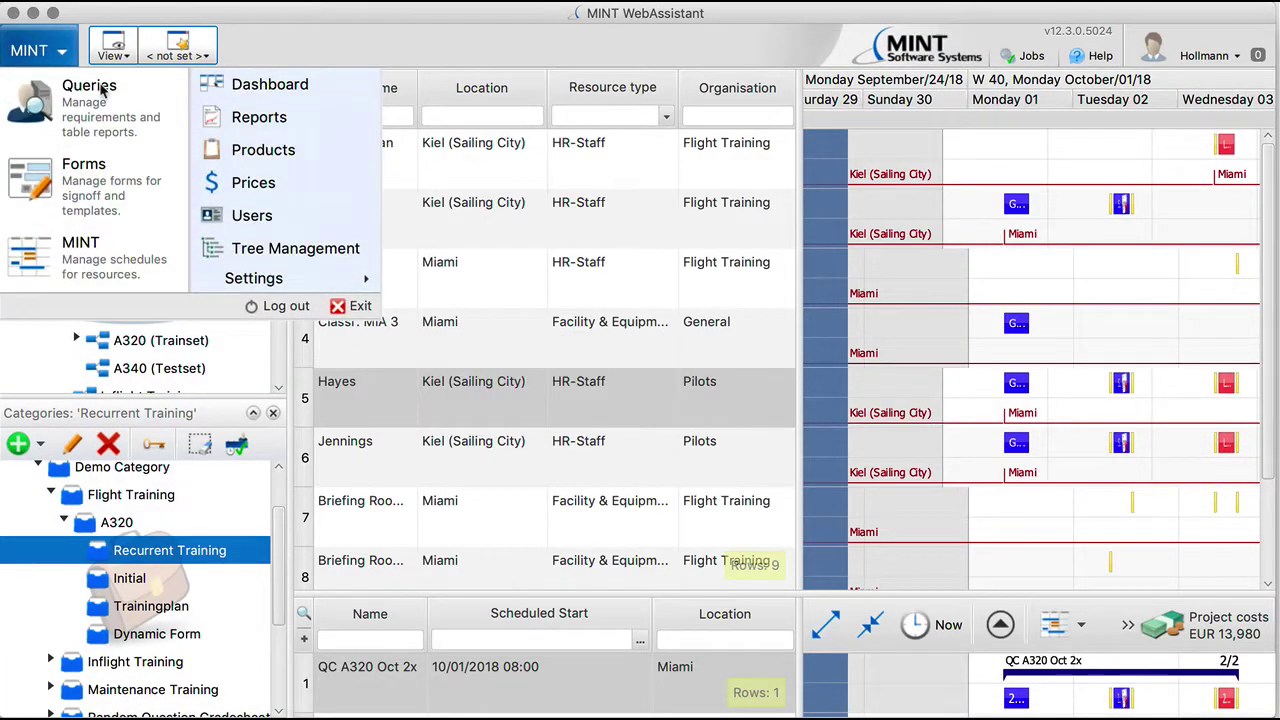
left_click(258, 117)
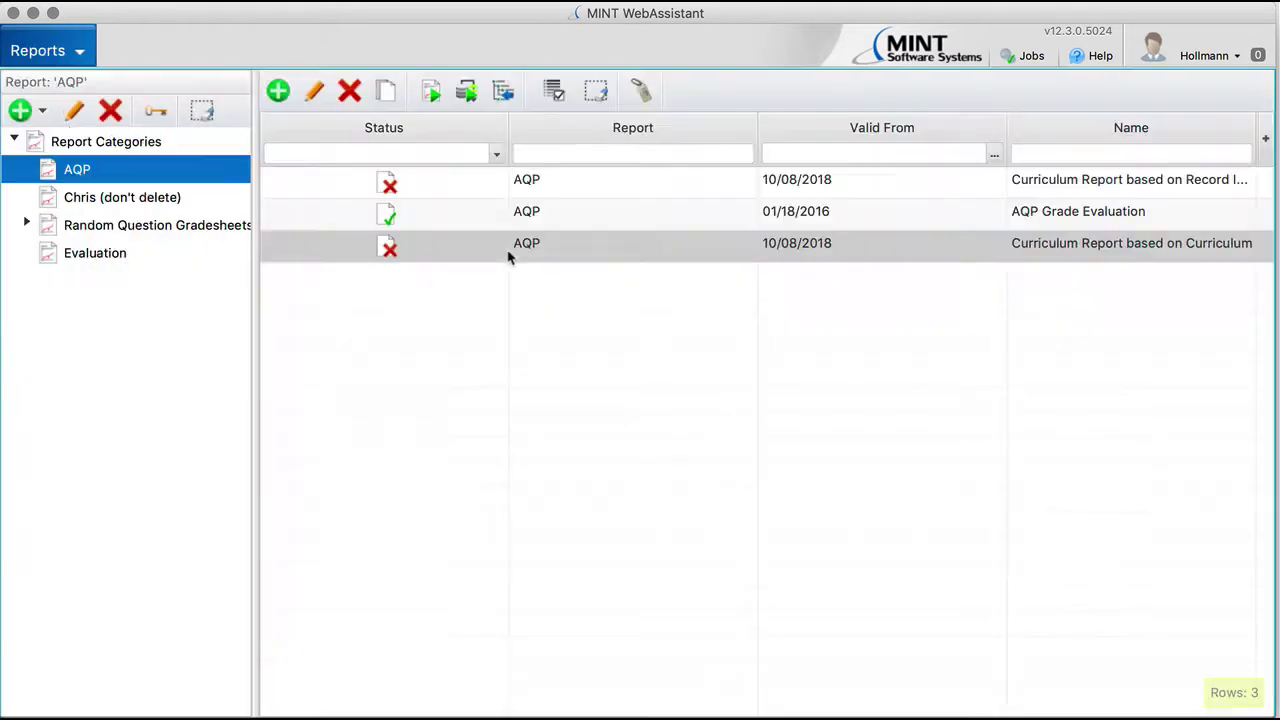
double_click(581, 245)
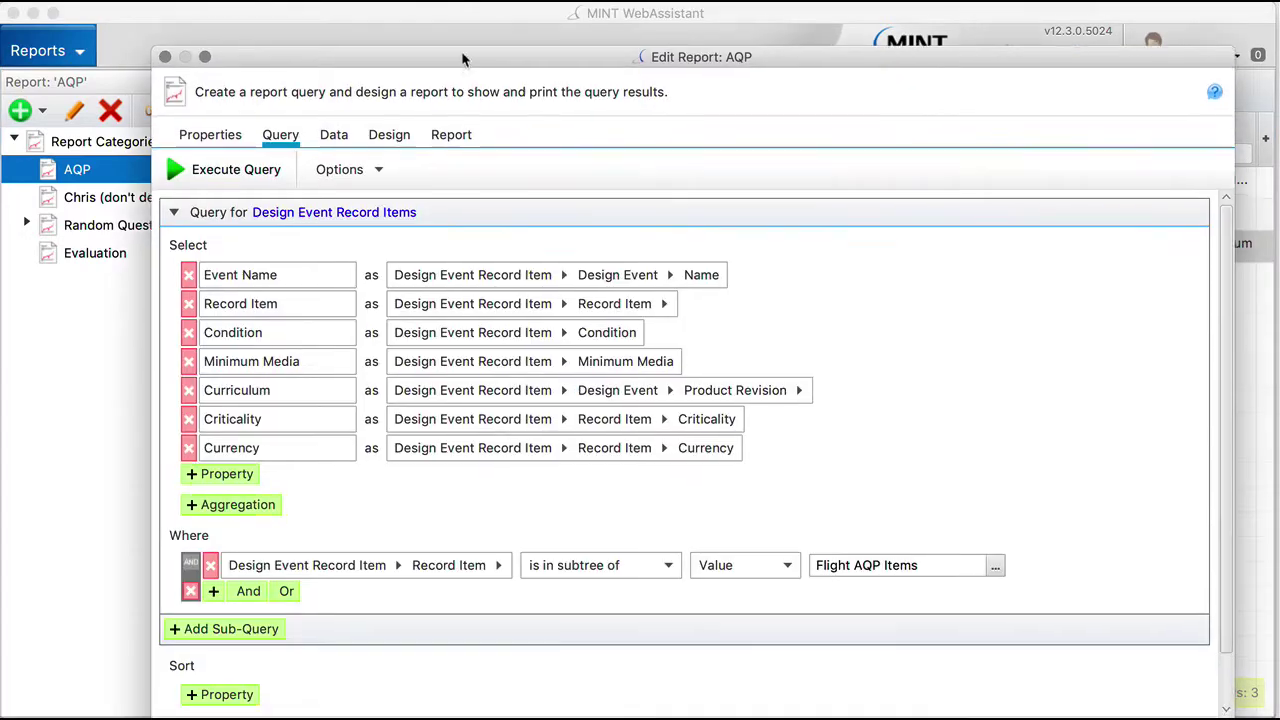
left_click_drag(462, 58, 423, 14)
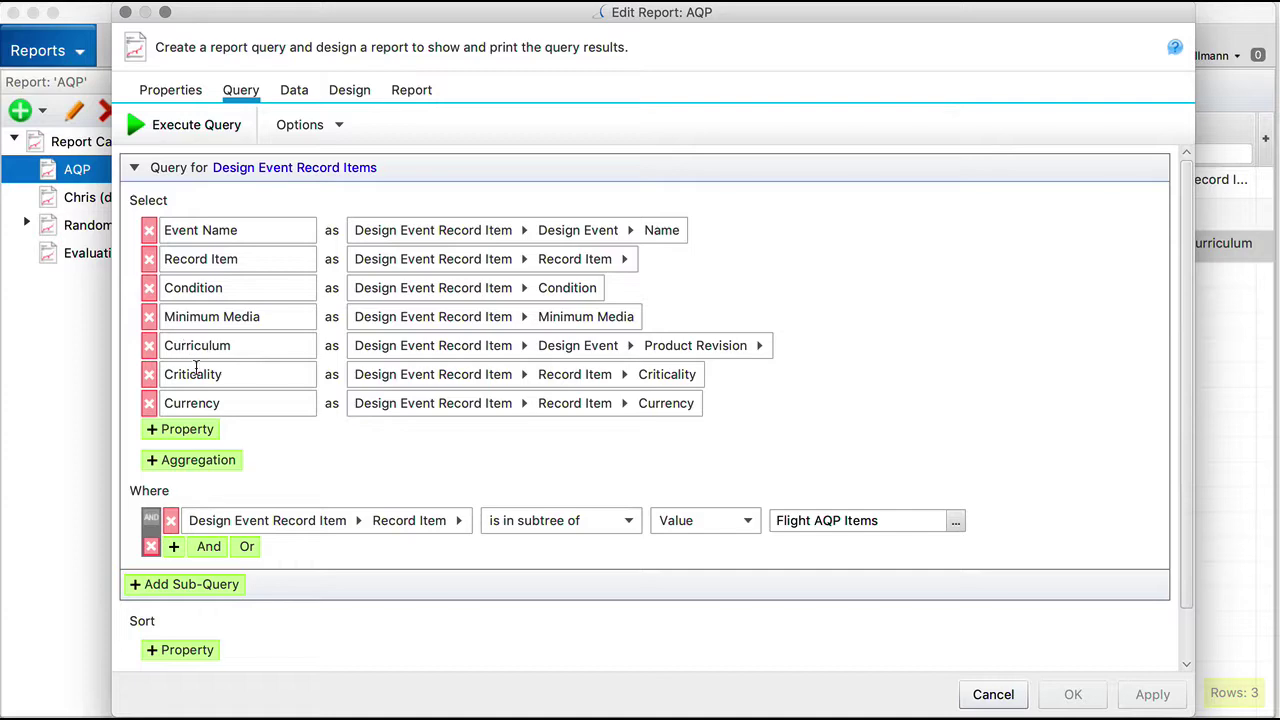
Execute the report query and widen the Condition and Curriculum columns of the result data.
left_click(197, 126)
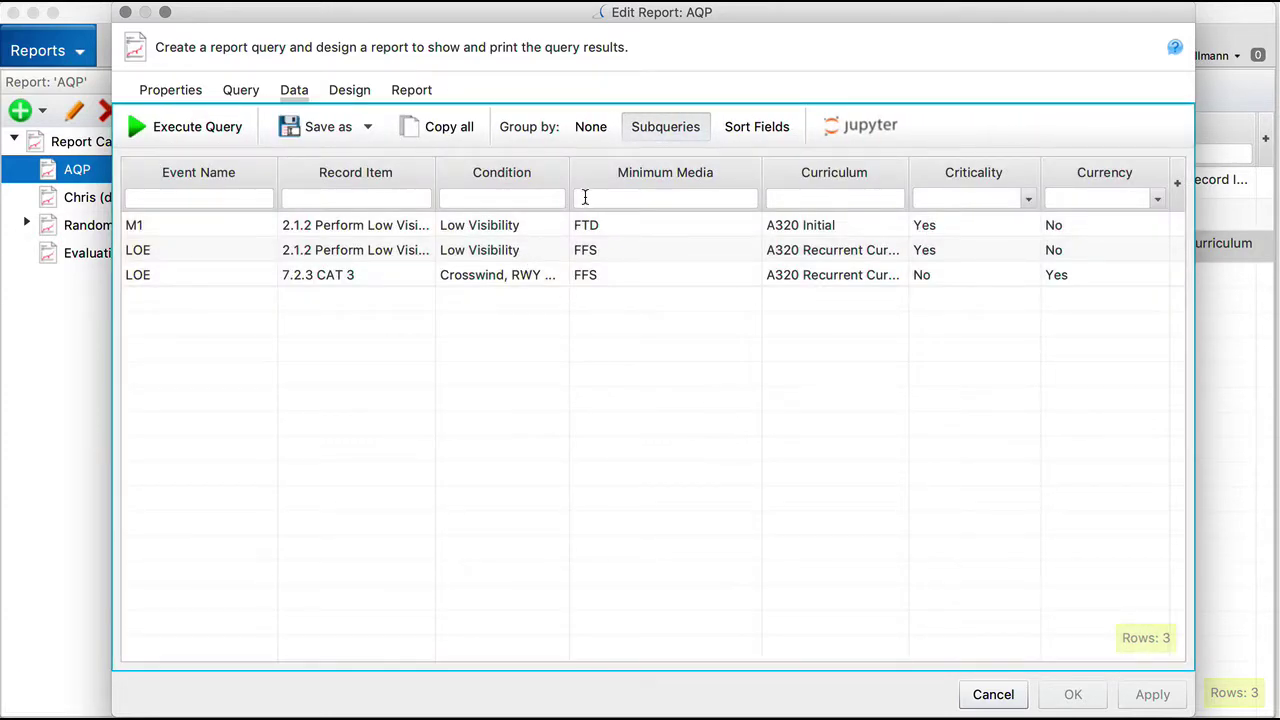
left_click_drag(569, 172, 635, 174)
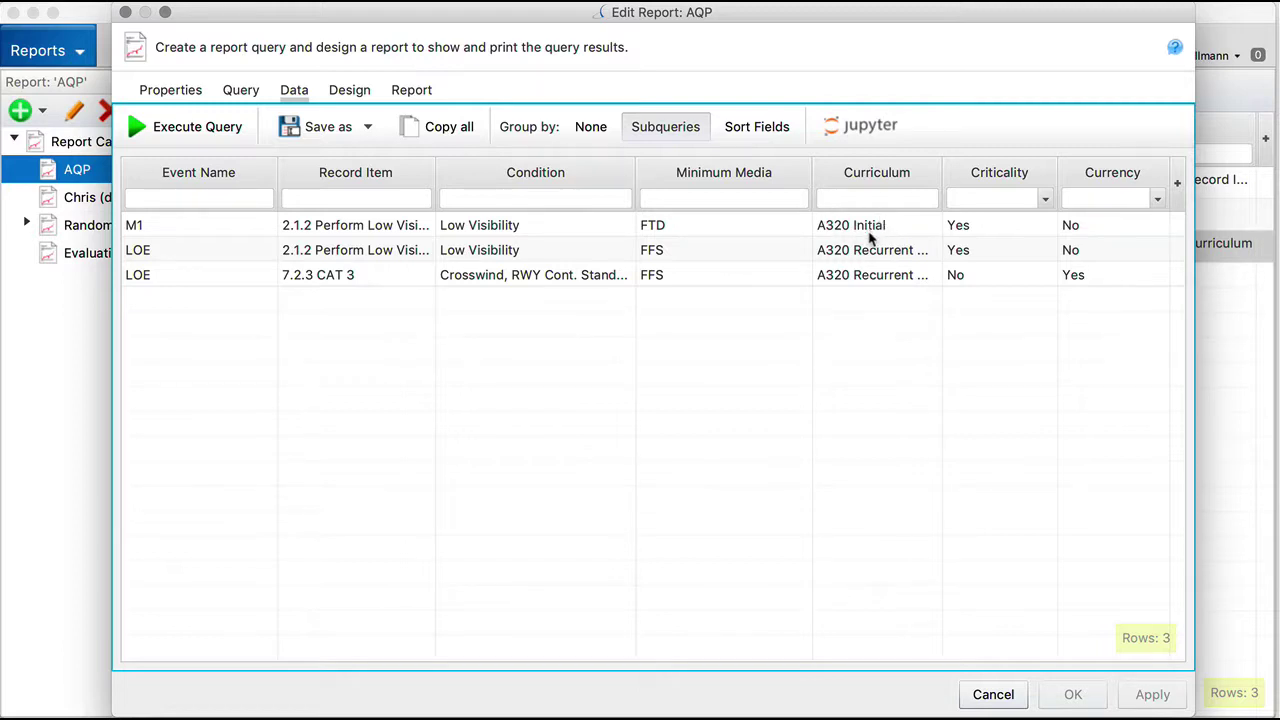
left_click_drag(943, 188, 1027, 178)
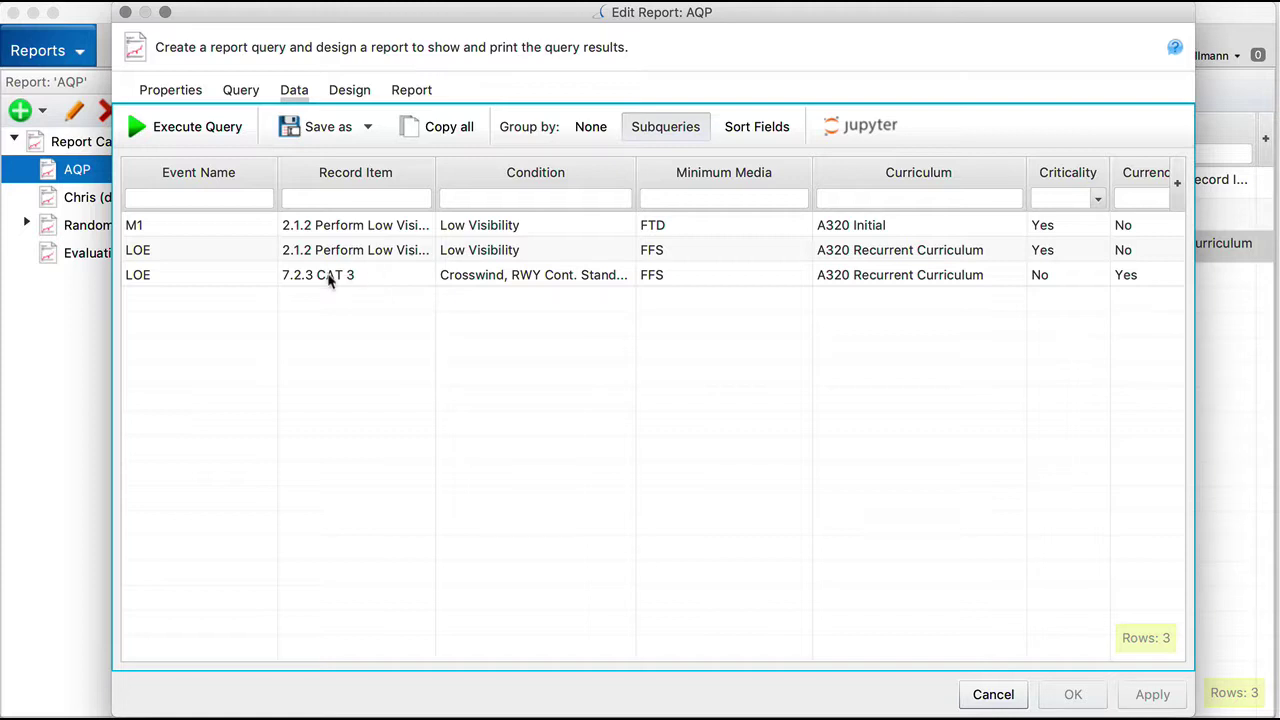
Show the report design, execute the report, and examine the A320 Initial and A320 Recurrent Curriculum sections at 69% zoom.
left_click(345, 91)
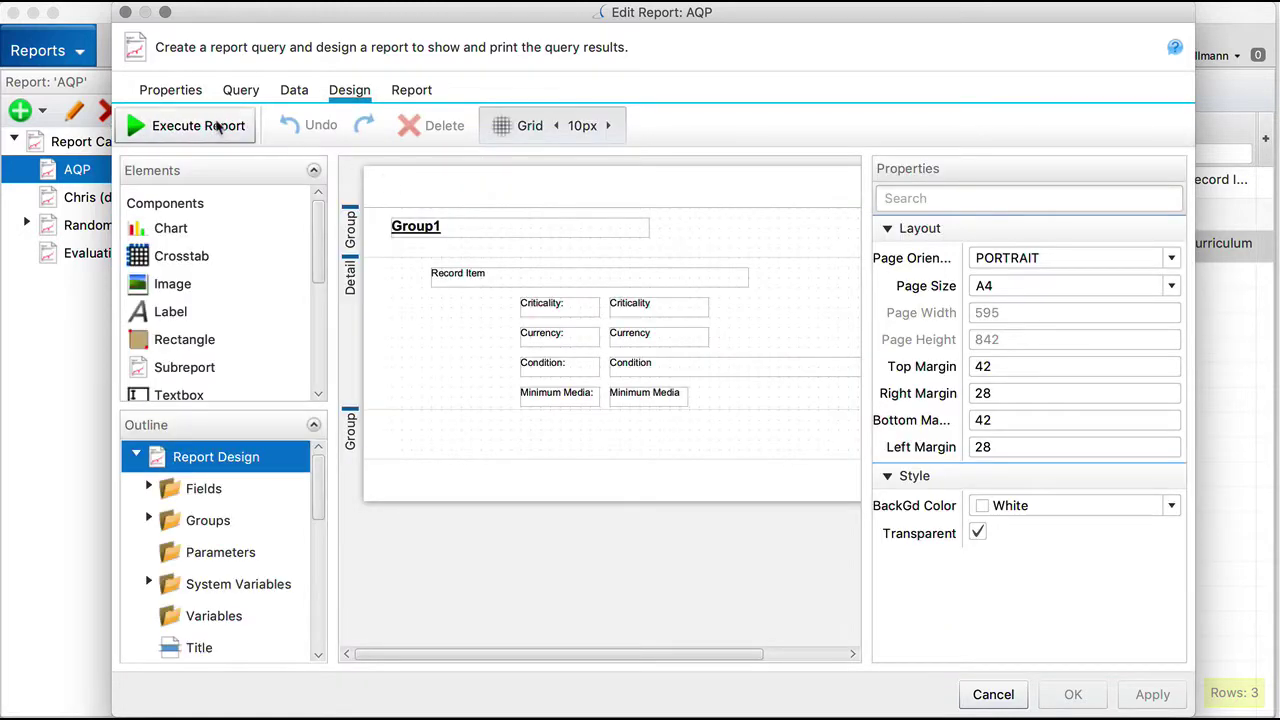
left_click(225, 127)
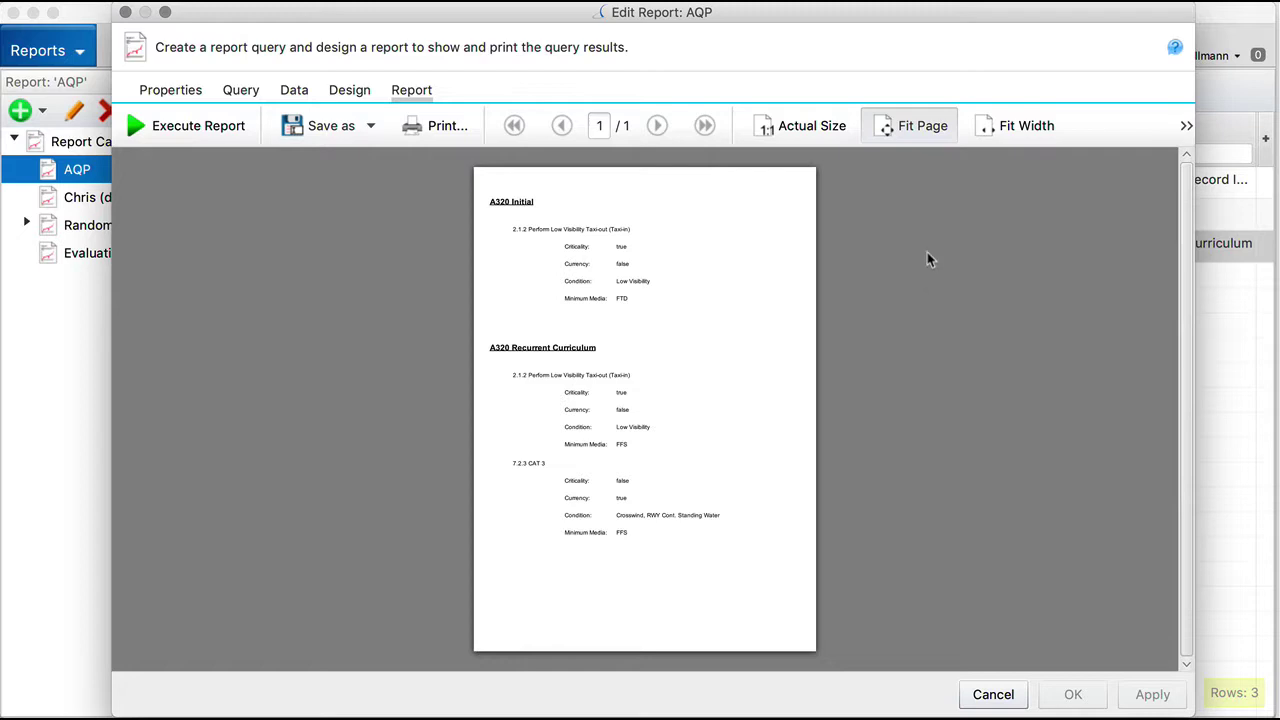
left_click(1186, 126)
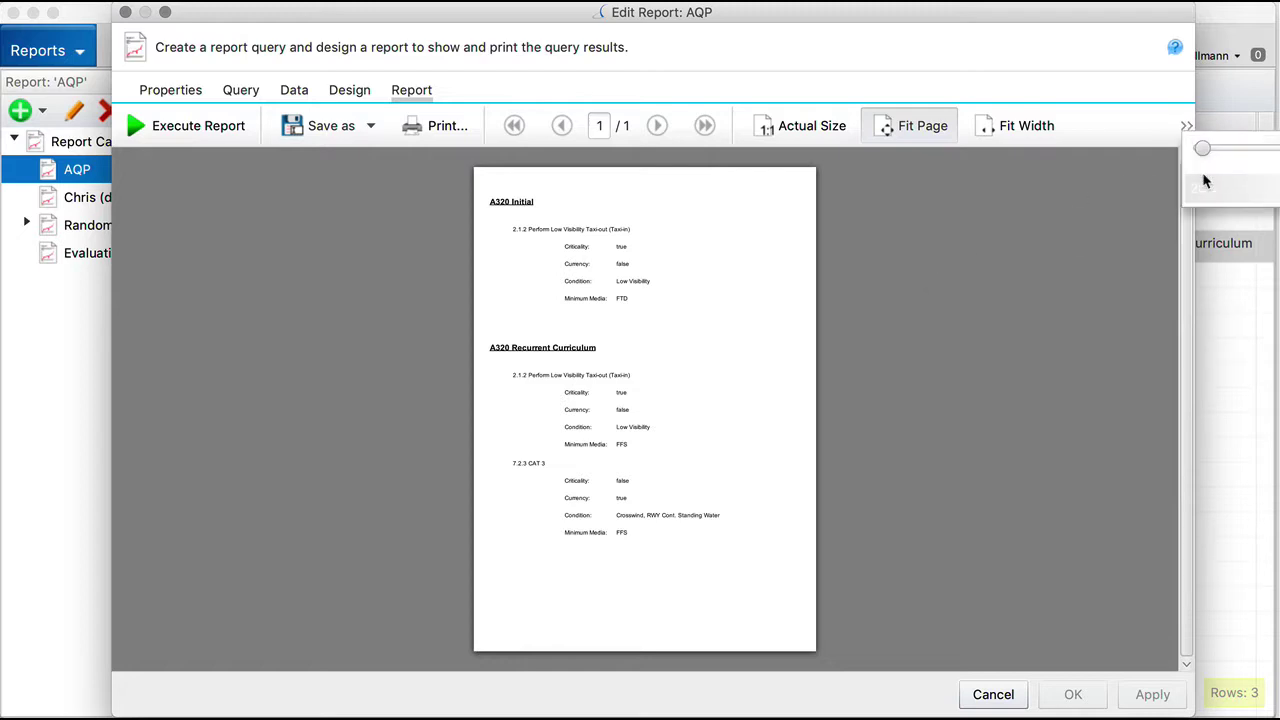
left_click_drag(1201, 149, 1241, 148)
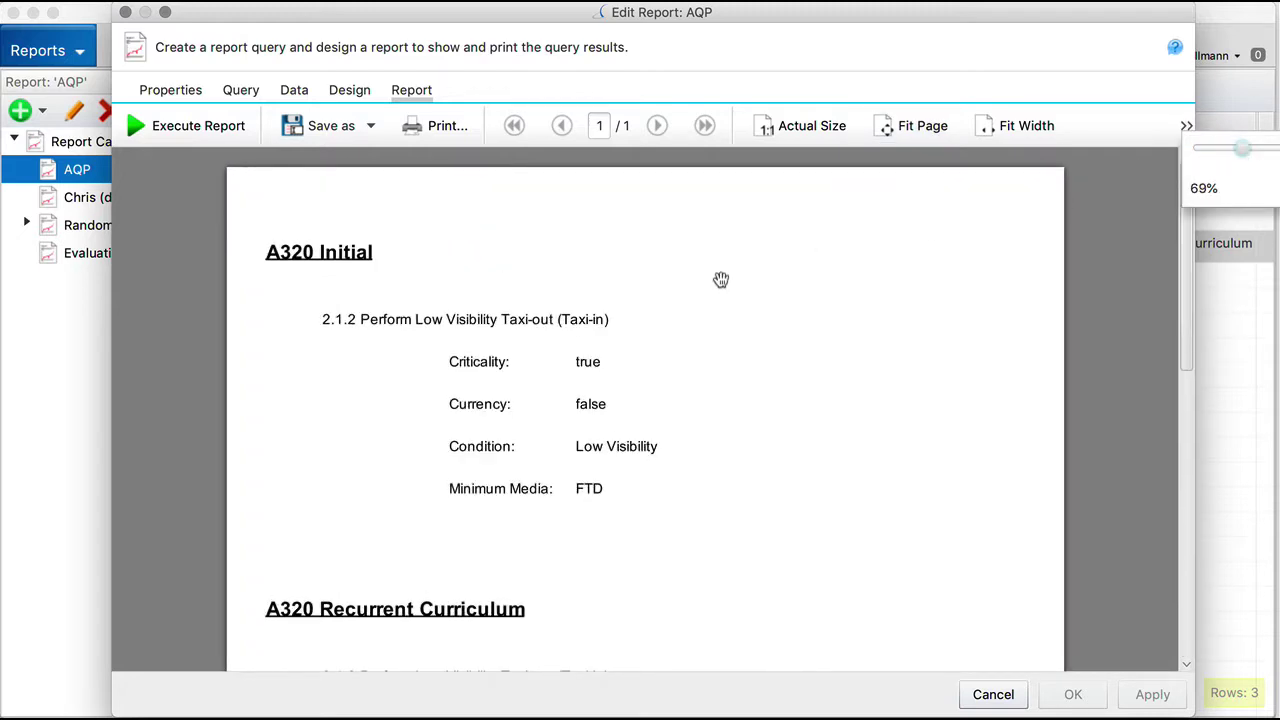
scroll(721, 279, "down", 10)
scroll(721, 279, "up", 3)
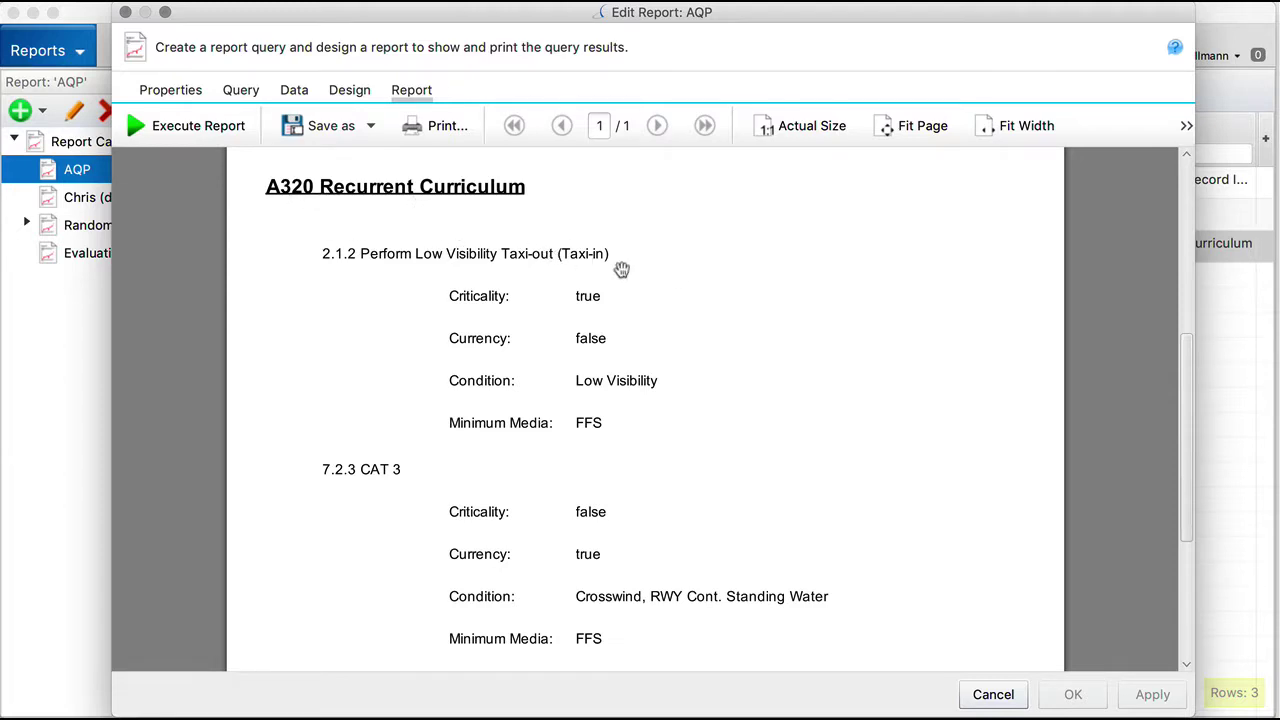
scroll(640, 270, "down", 3)
scroll(640, 272, "up", 8)
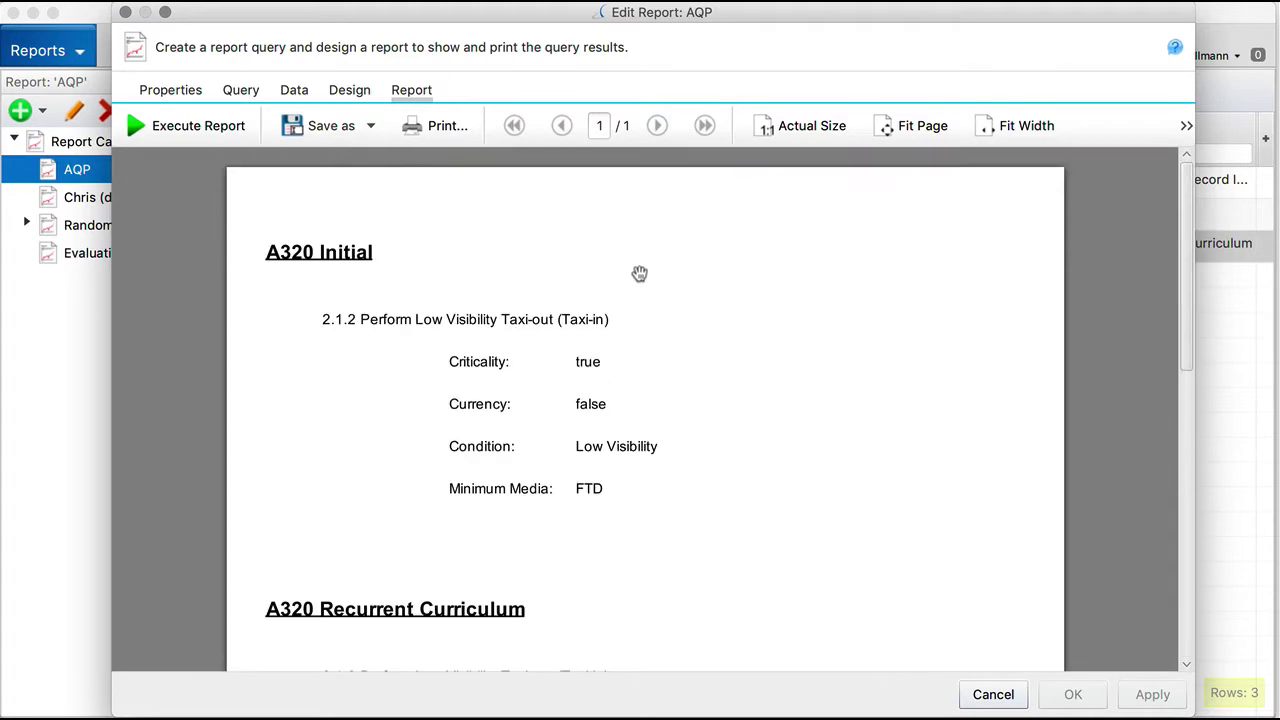